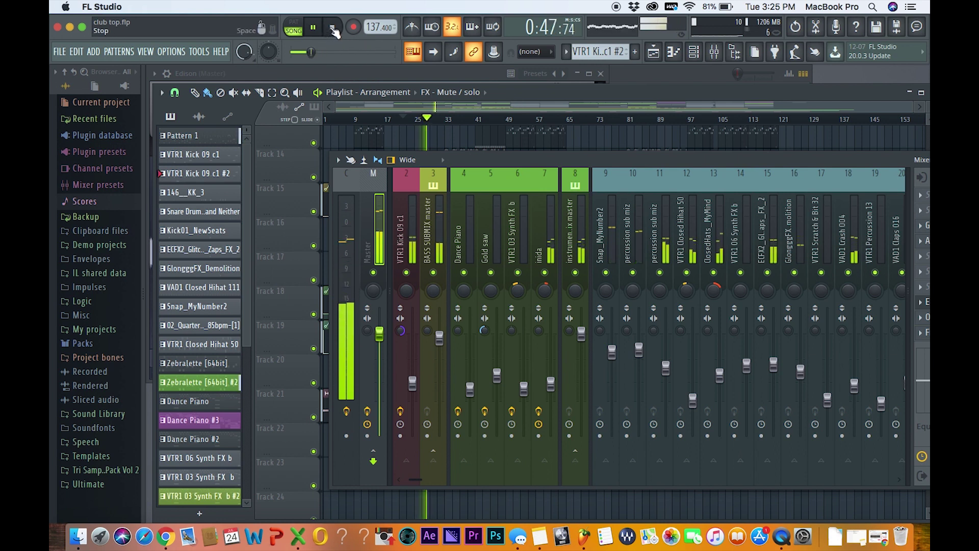
Stop the song playback and close the mixer so the playlist tracks are in view.
left_click(334, 27)
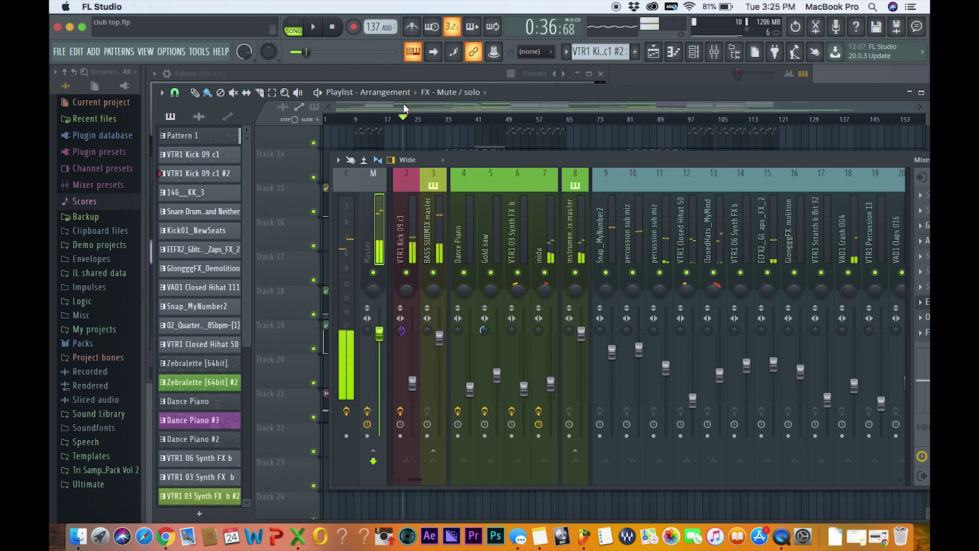
left_click(336, 29)
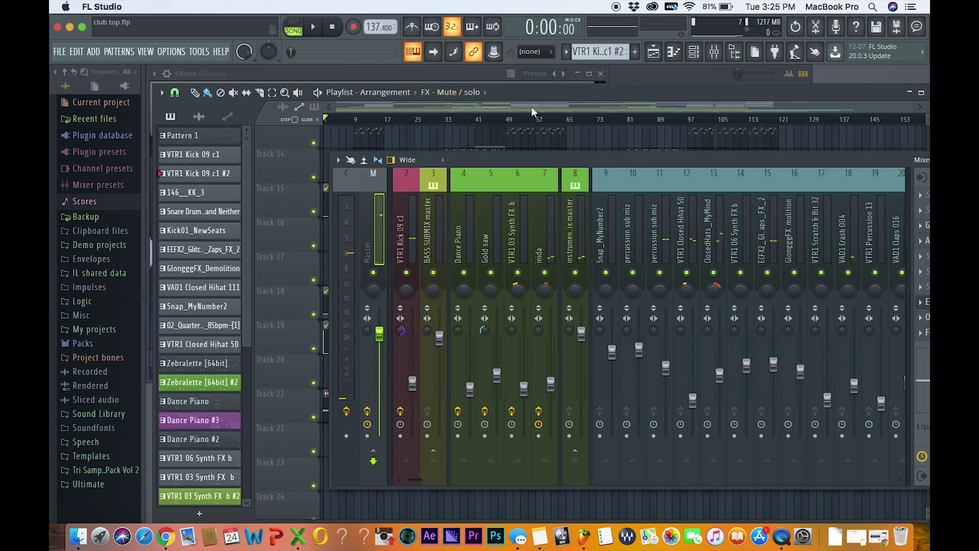
left_click_drag(575, 158, 579, 187)
key("F9")
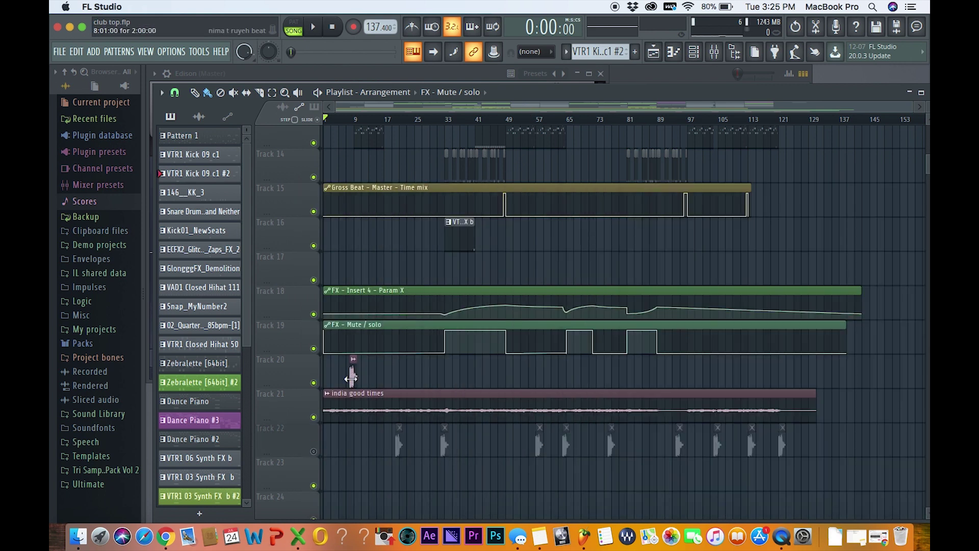
Start a wave file export of the tagged mix, saving it as "beat_137bpm mix" in the club top folder.
left_click(59, 52)
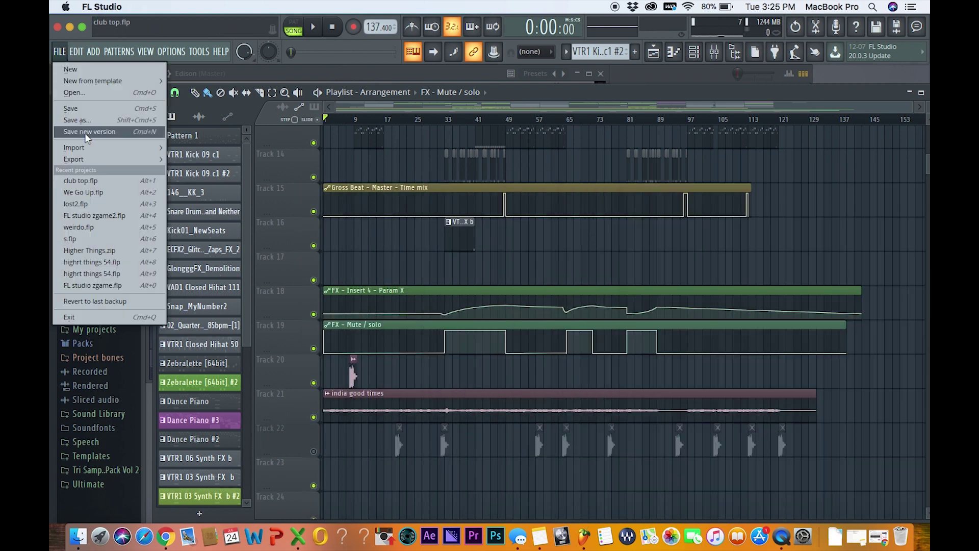
mouse_move(84, 161)
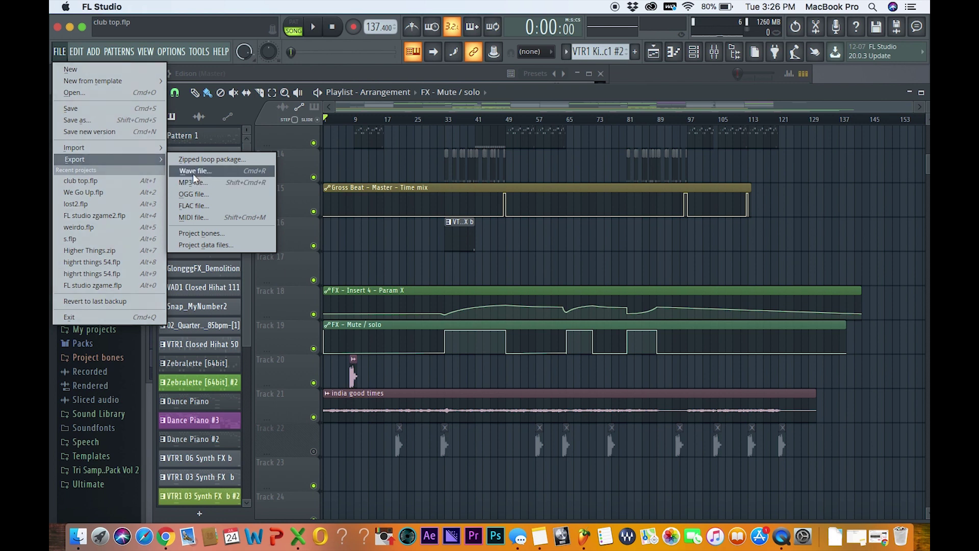
left_click(193, 173)
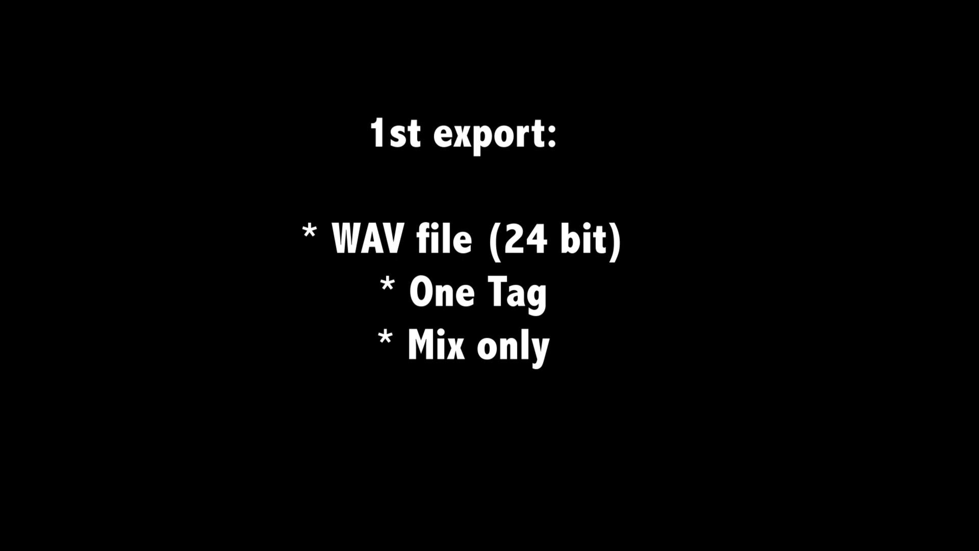
key("BackSpace")
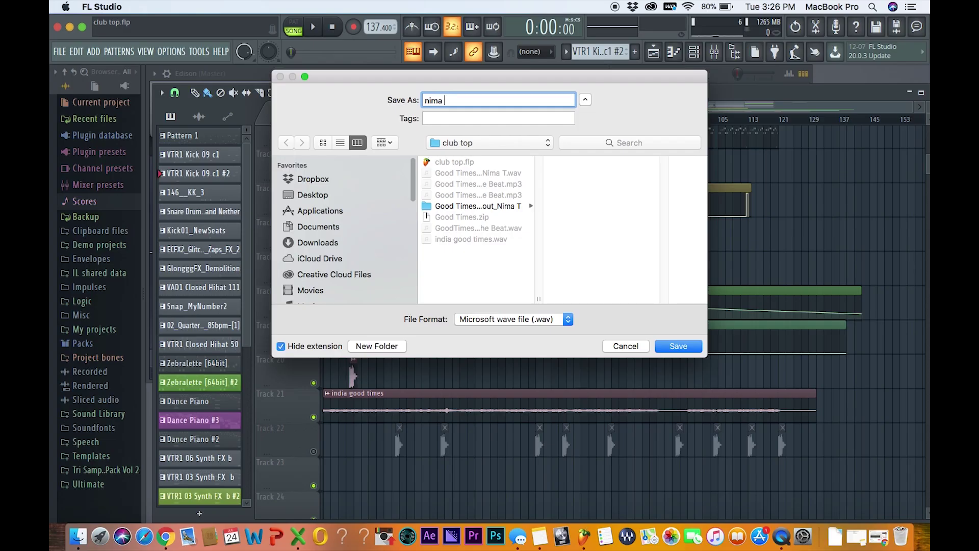
type("beat_137bpm mix")
left_click(684, 347)
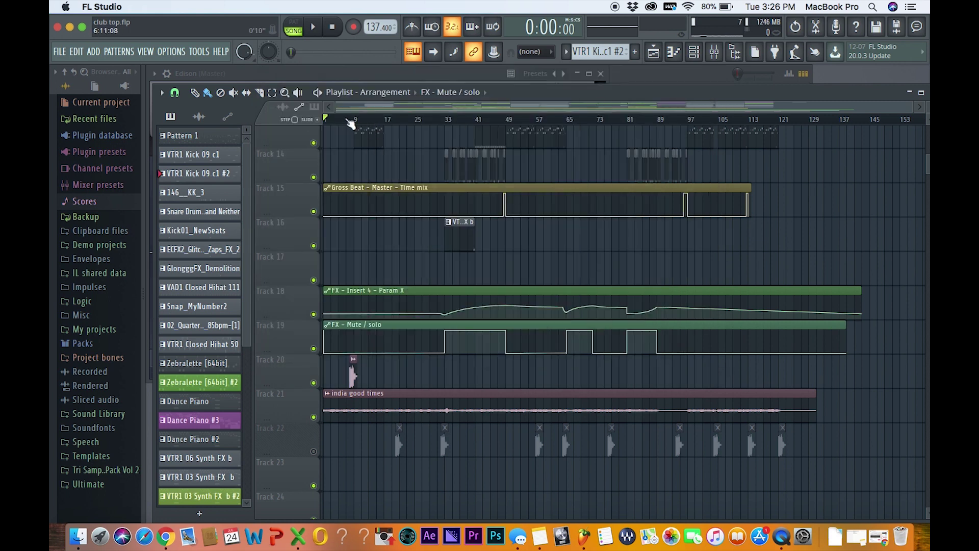
Mute the tag clip's Track 20 and set up a wave export named "beat_no tag_mix_137", closing the render settings without rendering.
left_click(314, 383)
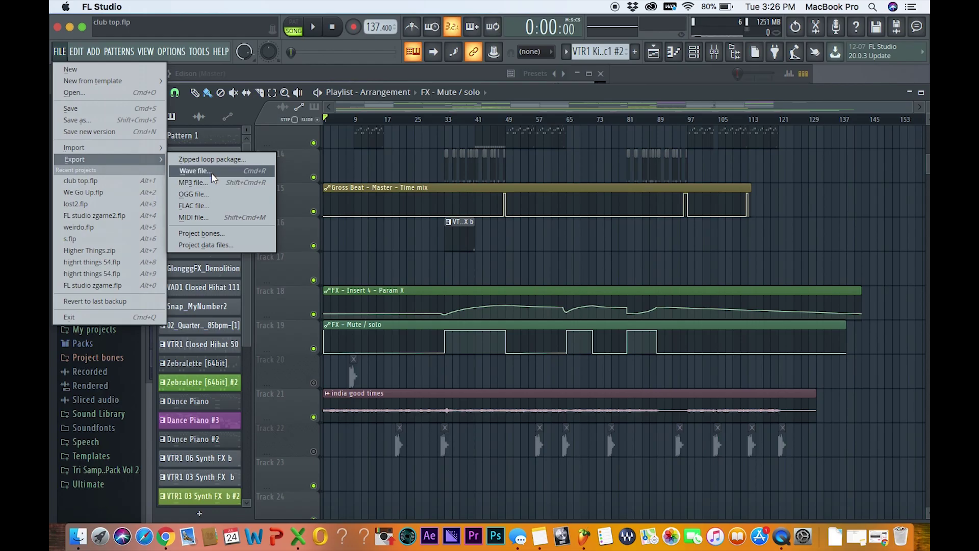
left_click(211, 173)
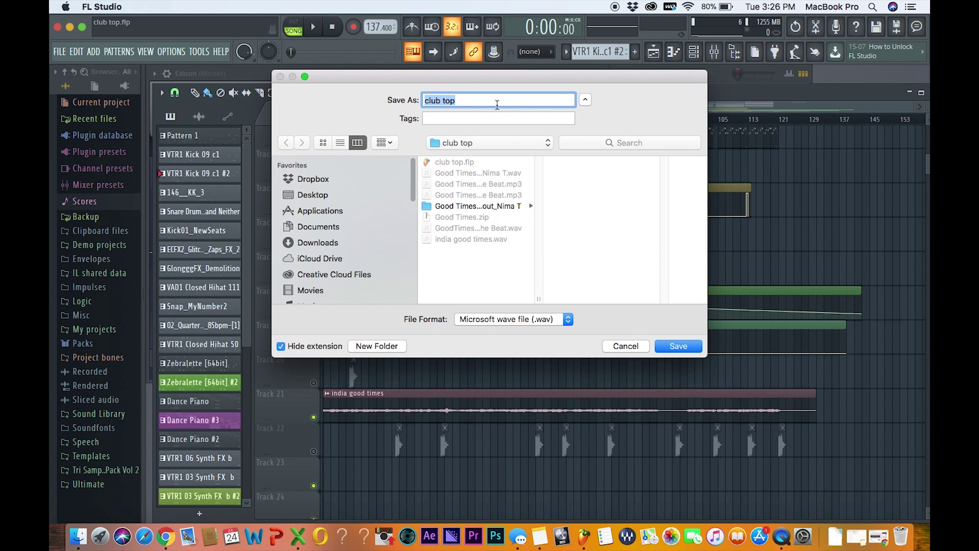
type("beat_no tag_mix_137")
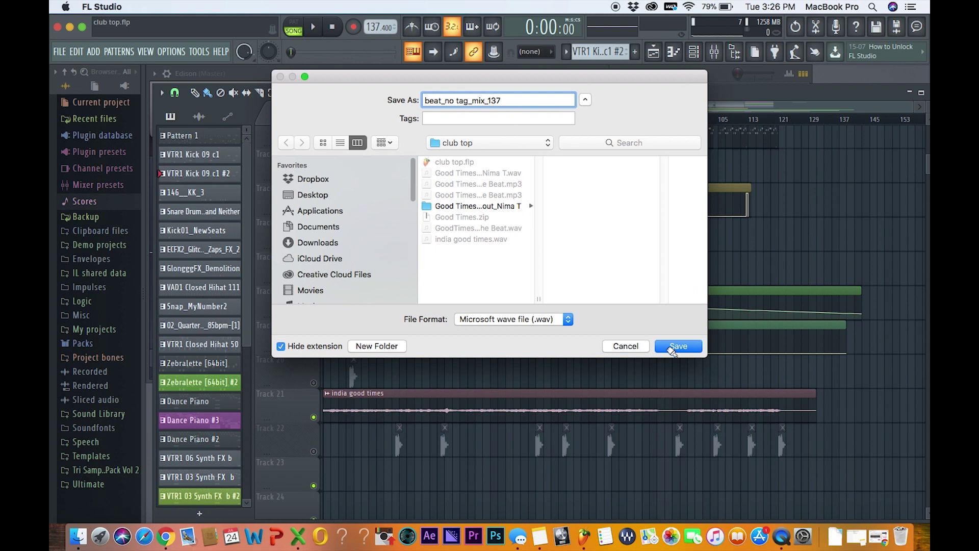
left_click(677, 346)
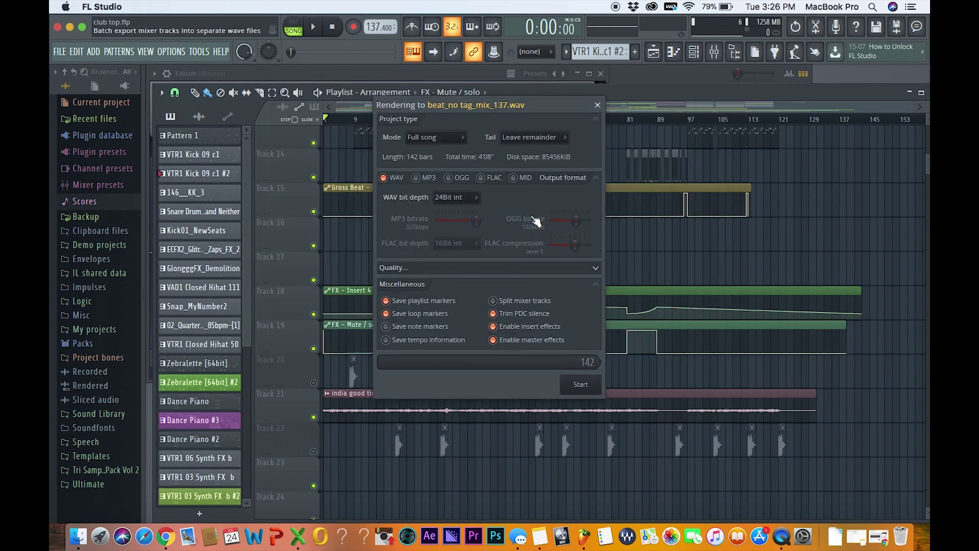
left_click(597, 105)
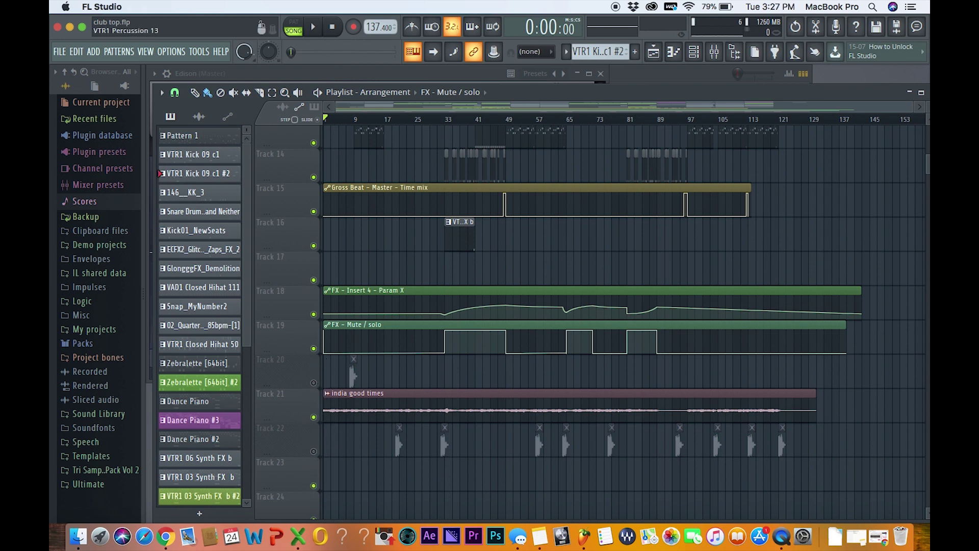
Show the mixer and begin exporting the project as a wave file.
key("F9")
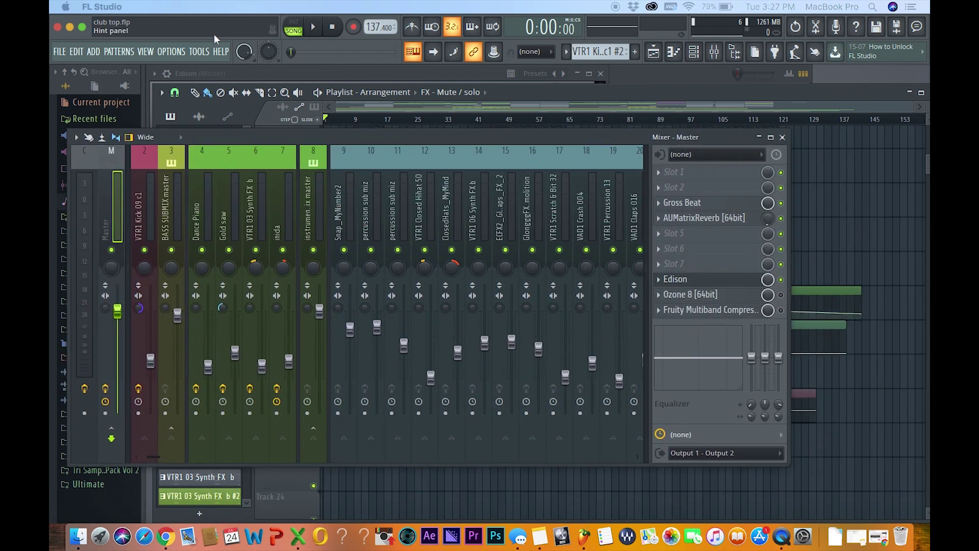
left_click(60, 51)
mouse_move(138, 160)
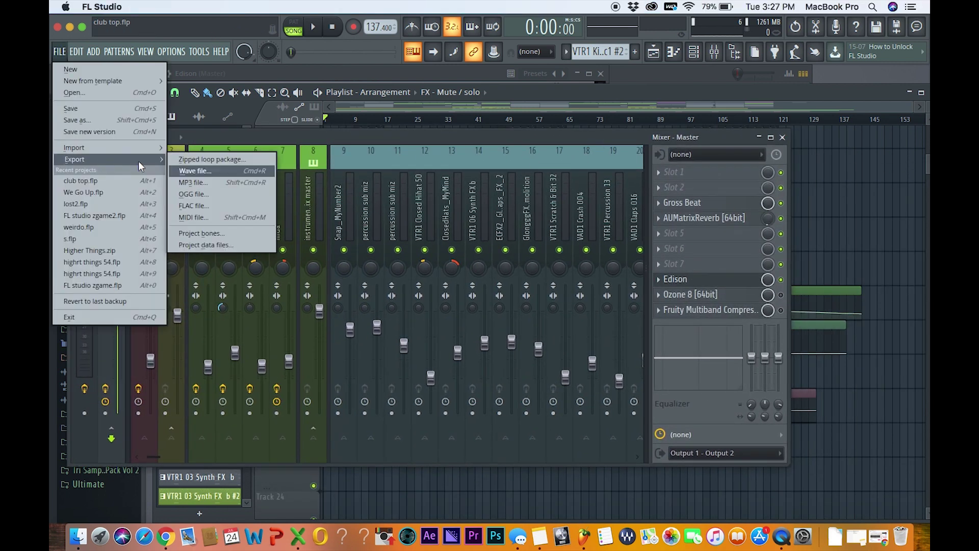
left_click(203, 170)
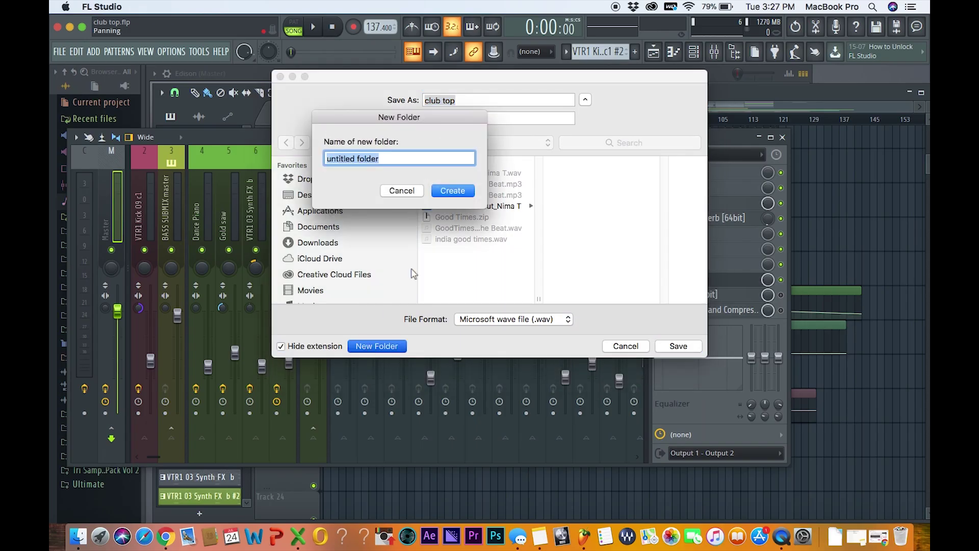
type("trackout_beat 1_13")
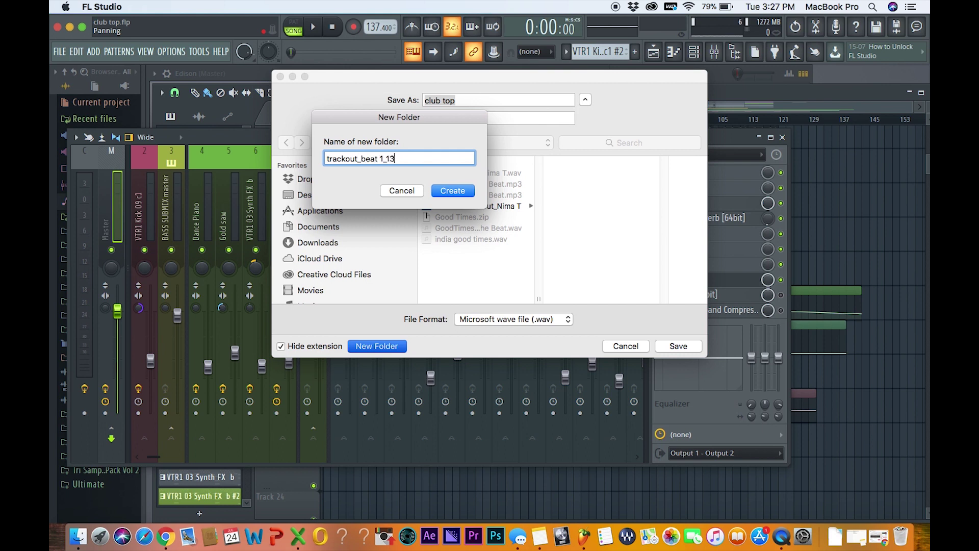
type("nim")
key("BackSpace")
key("BackSpace")
key("BackSpace")
type("Nima T")
left_click(400, 193)
Choose the existing Good Times trackout folder, name the export "club beat_137", and enable Split mixer tracks before closing the render settings.
left_click(455, 206)
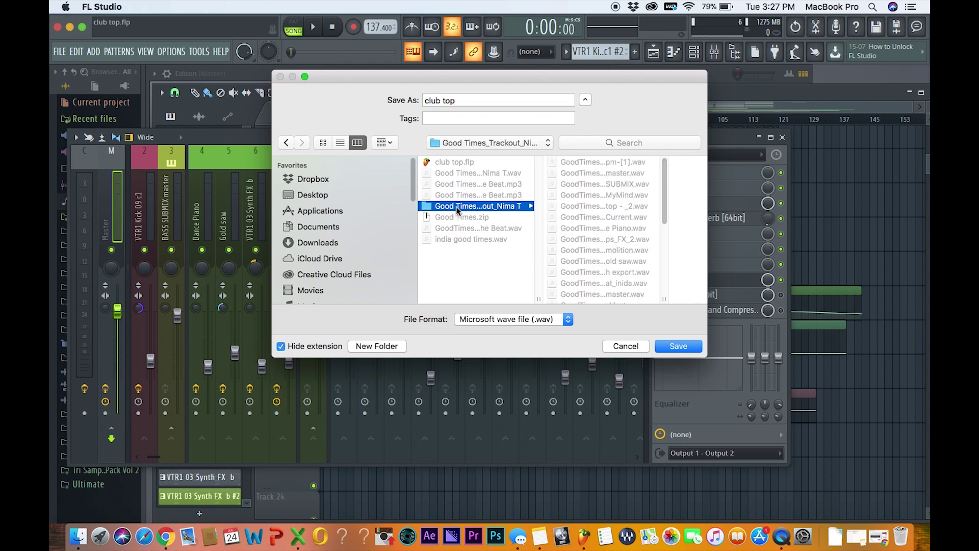
left_click(469, 100)
type("cl")
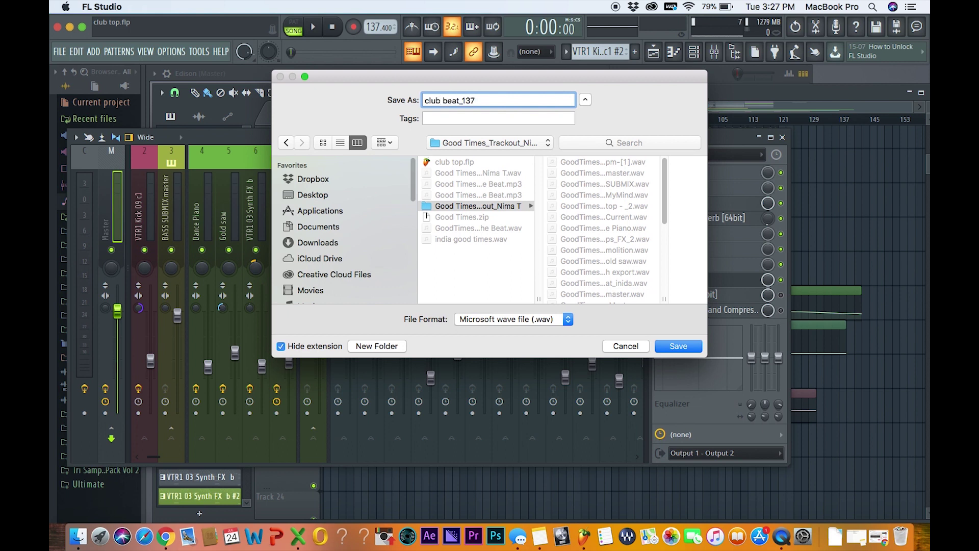
key("Return")
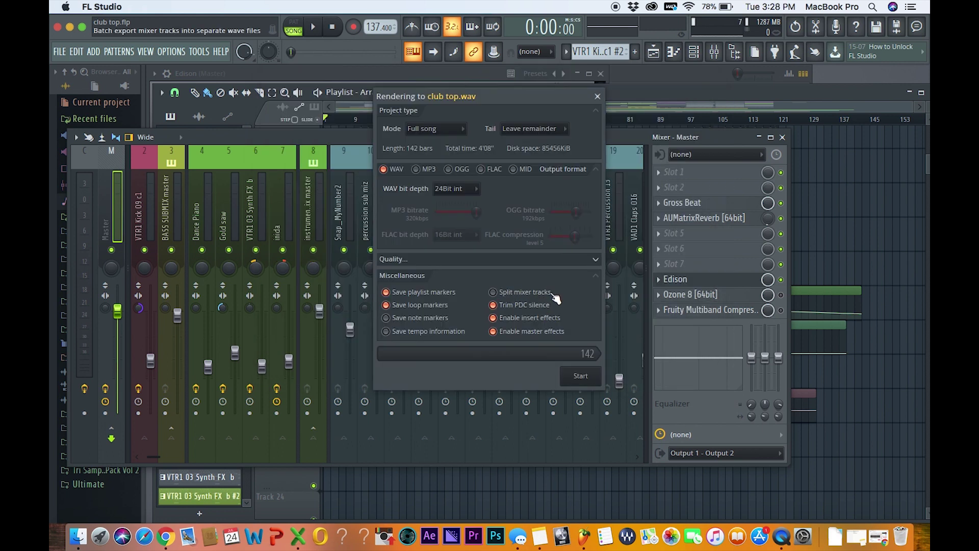
left_click(500, 294)
left_click(598, 96)
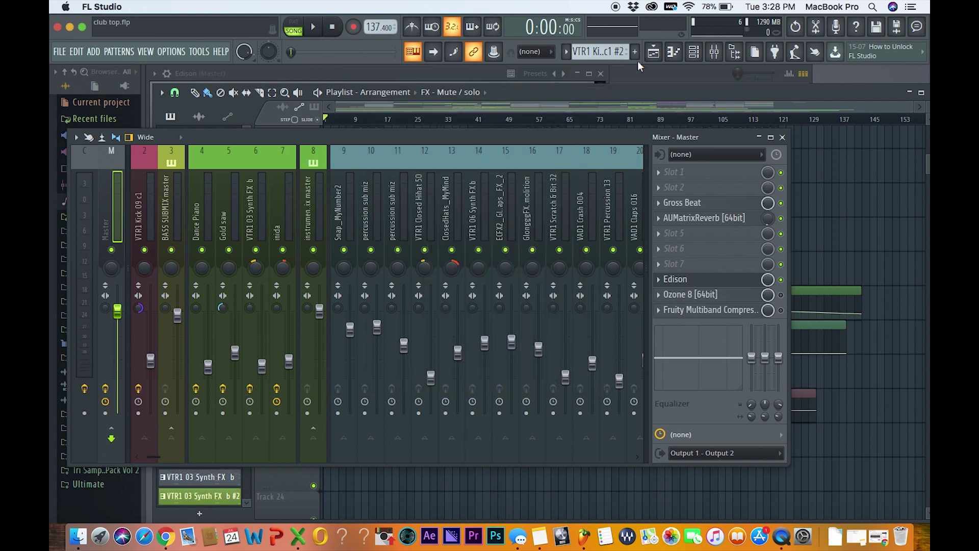
Show the channel rack and close the mixer.
left_click(694, 51)
left_click_drag(363, 179, 584, 193)
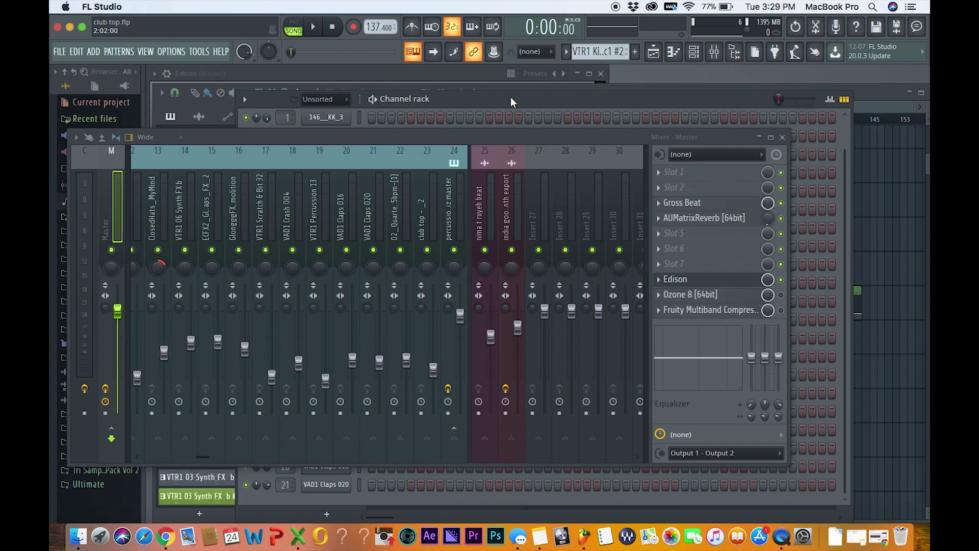
left_click(791, 144)
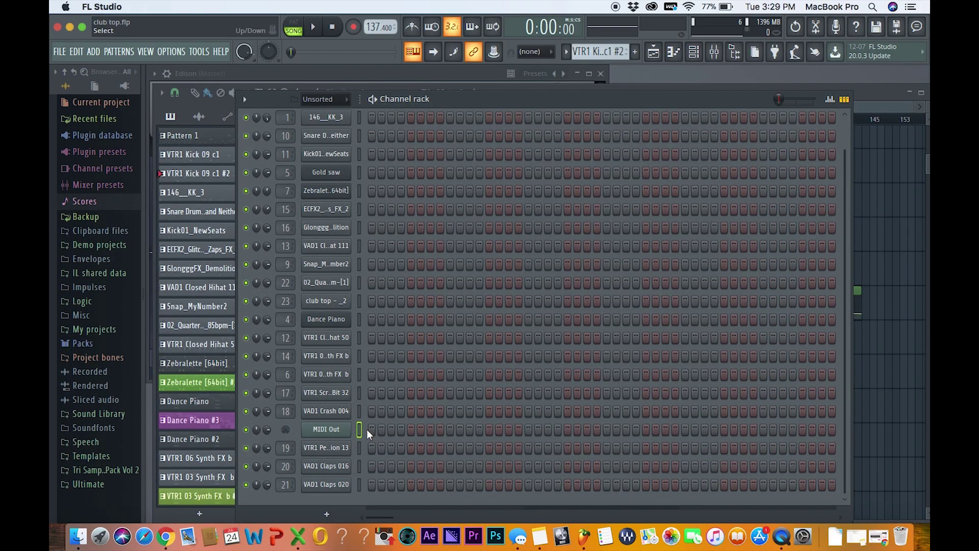
Set up a wave export named "choir sound" with the render mode set to Pattern, closing the settings without rendering.
left_click_drag(372, 430, 436, 429)
left_click(60, 51)
left_click(104, 186)
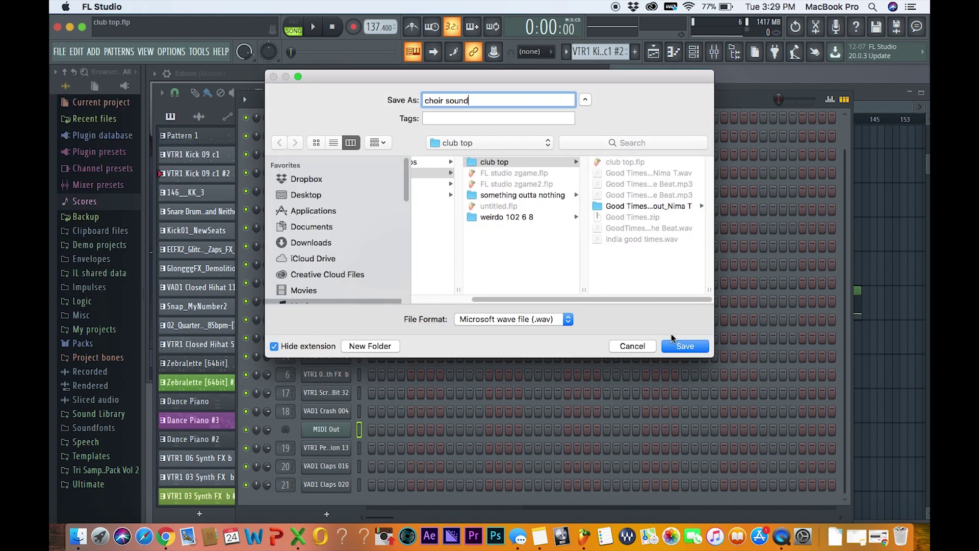
left_click(685, 347)
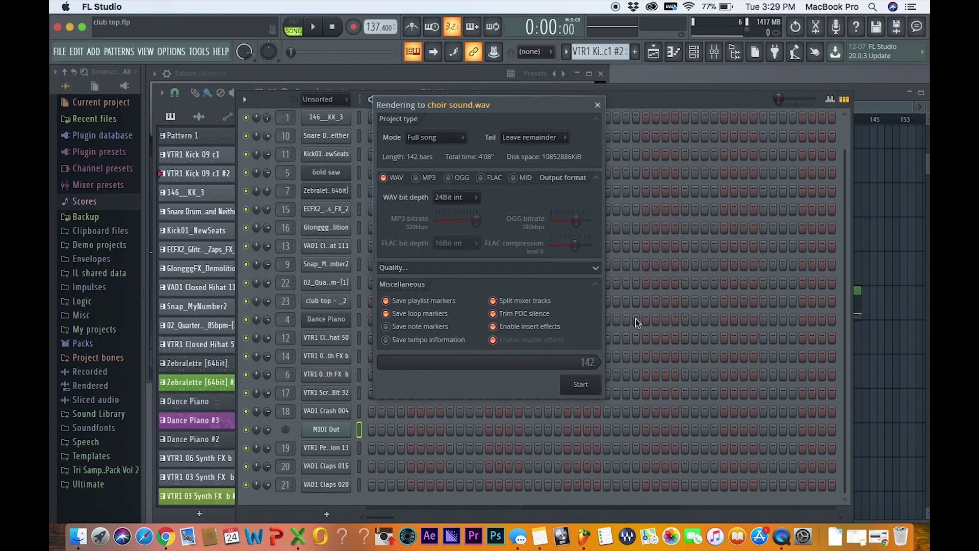
left_click(440, 136)
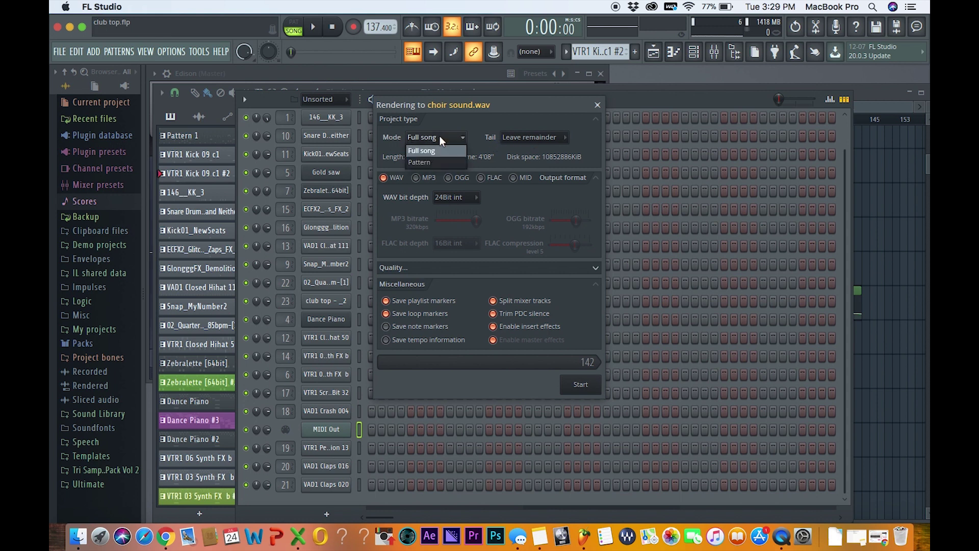
left_click(429, 164)
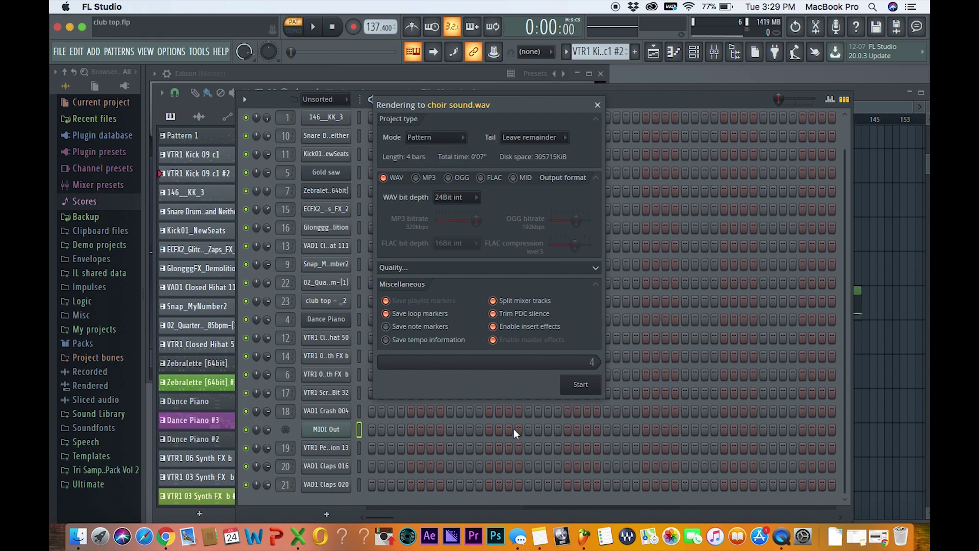
left_click(598, 105)
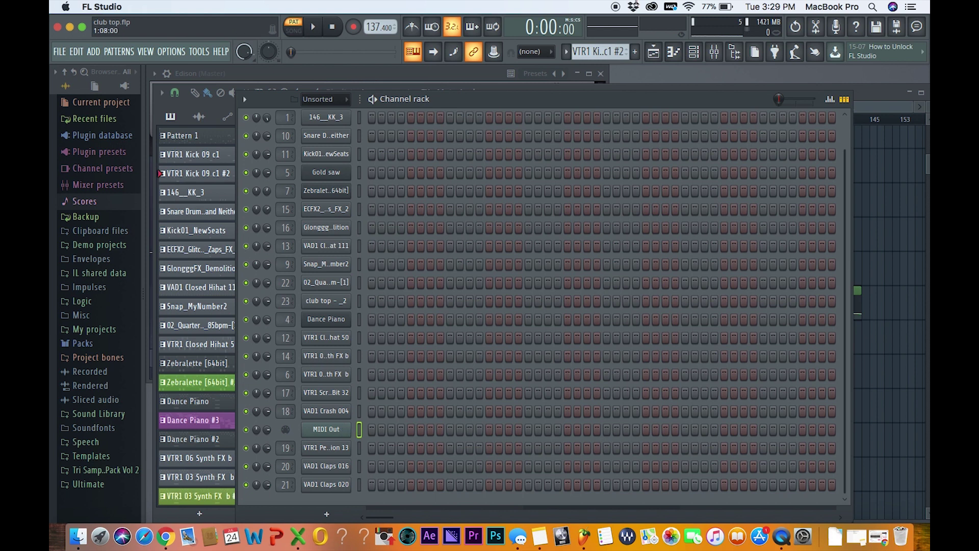
left_click(714, 51)
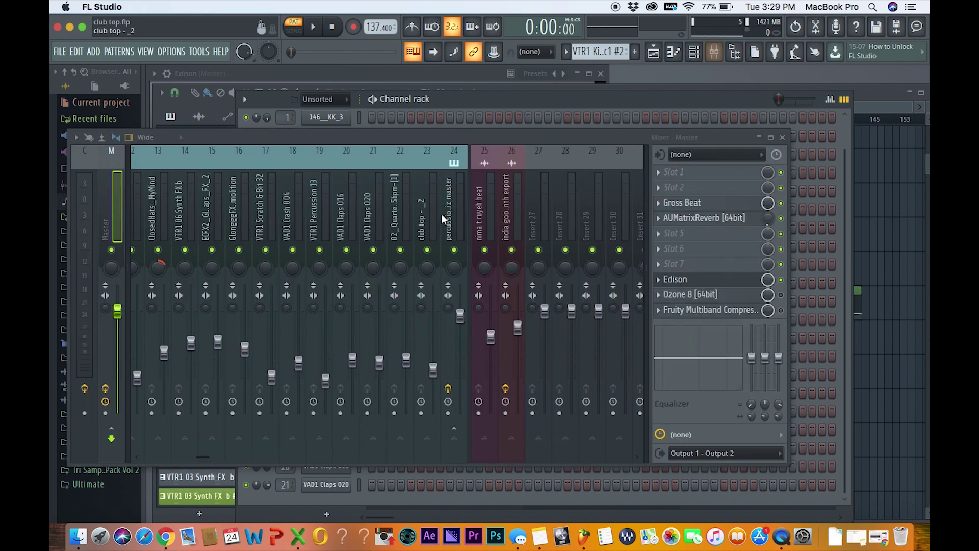
left_click_drag(325, 137, 376, 137)
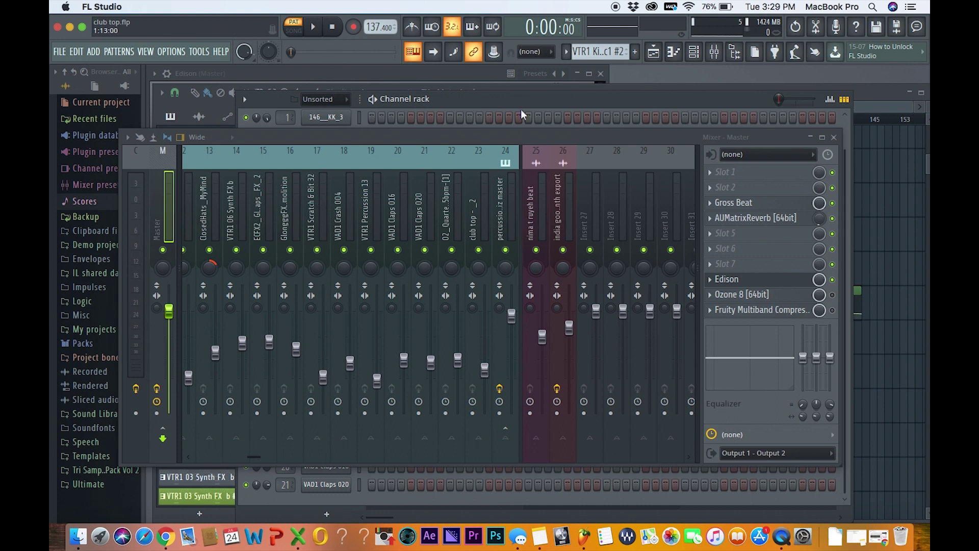
left_click(833, 137)
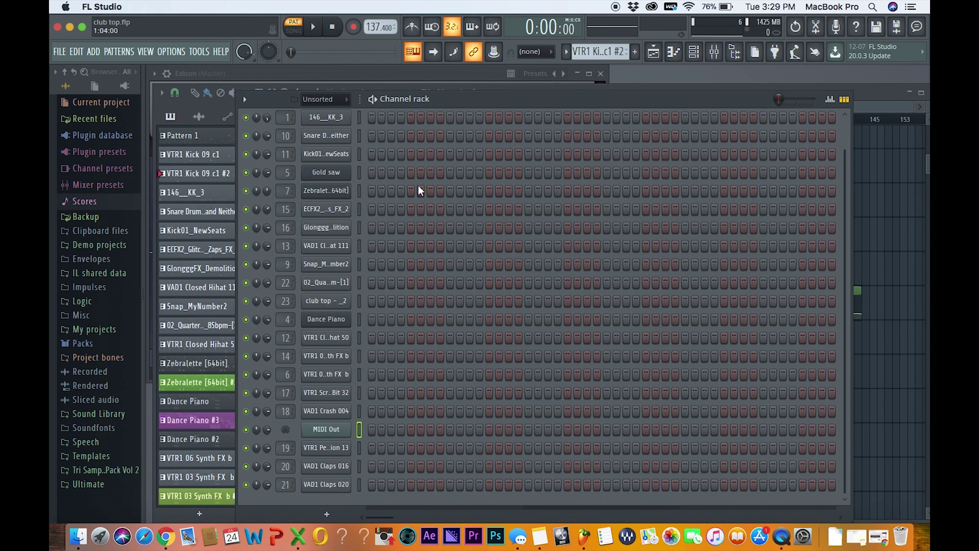
Check the target mixer track of the 146__KK_3 channel and show the mixer.
left_click(715, 51)
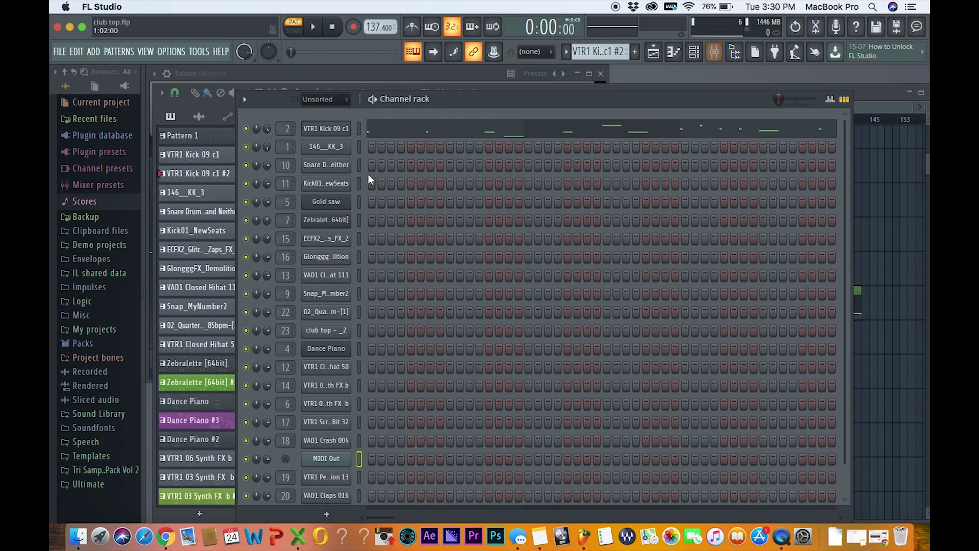
left_click_drag(289, 147, 290, 156)
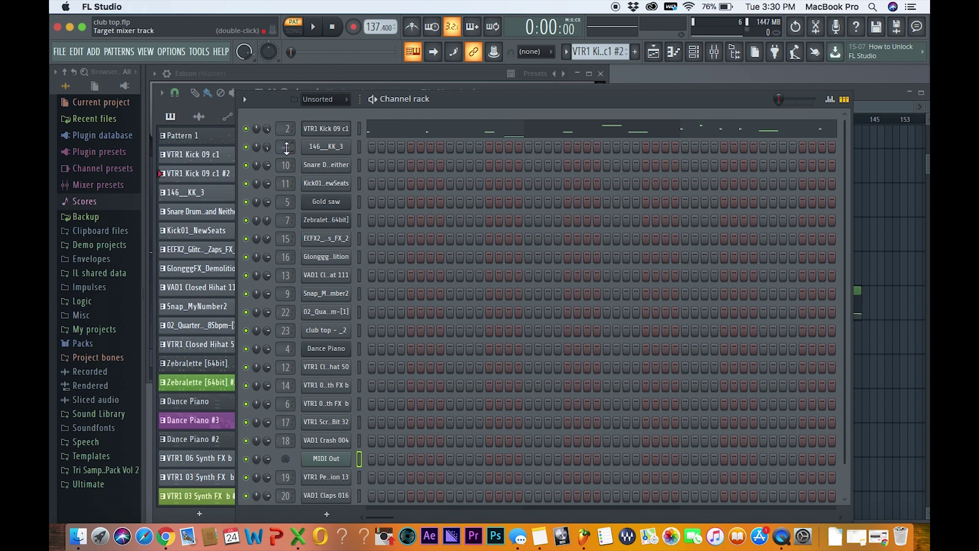
left_click_drag(287, 149, 287, 143)
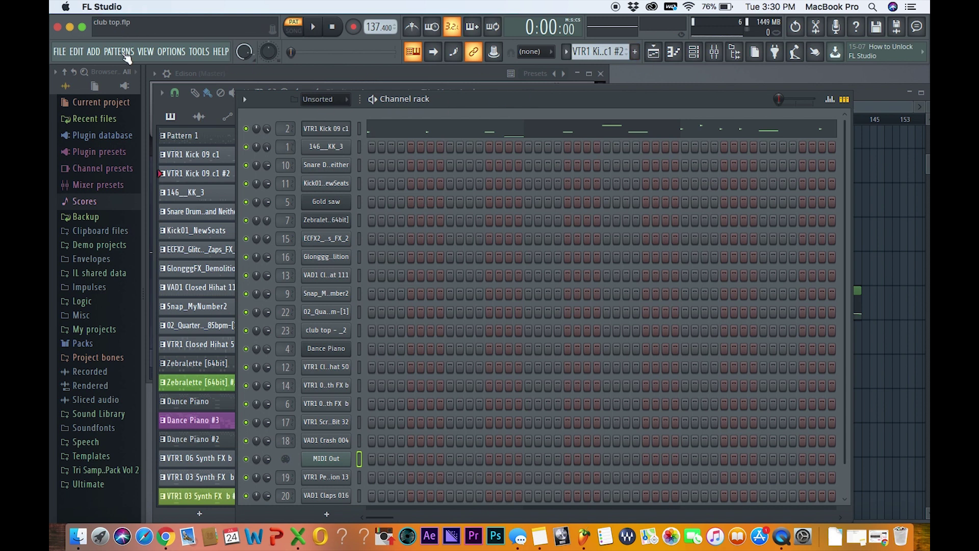
left_click(714, 53)
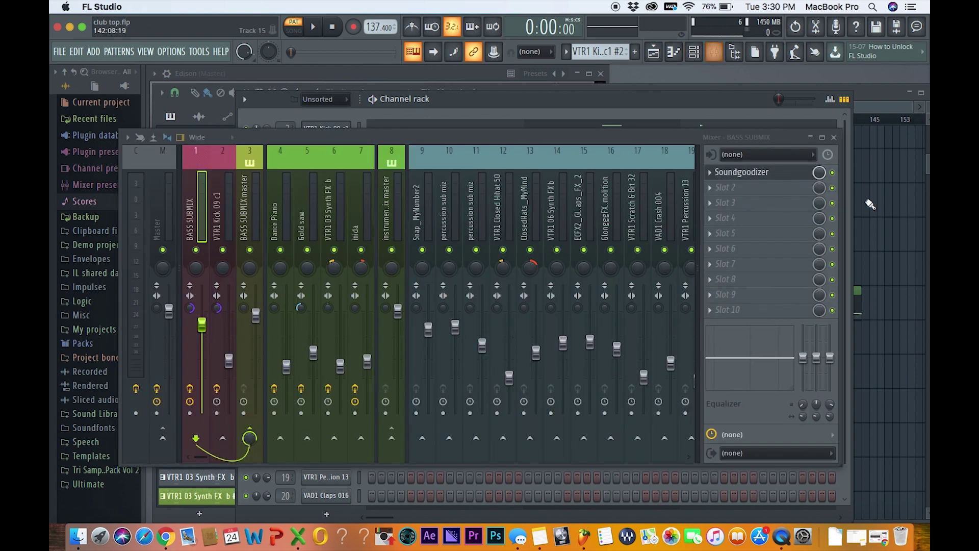
Select the Master track in the mixer, and unmute Track 22 in the playlist.
left_click(160, 218)
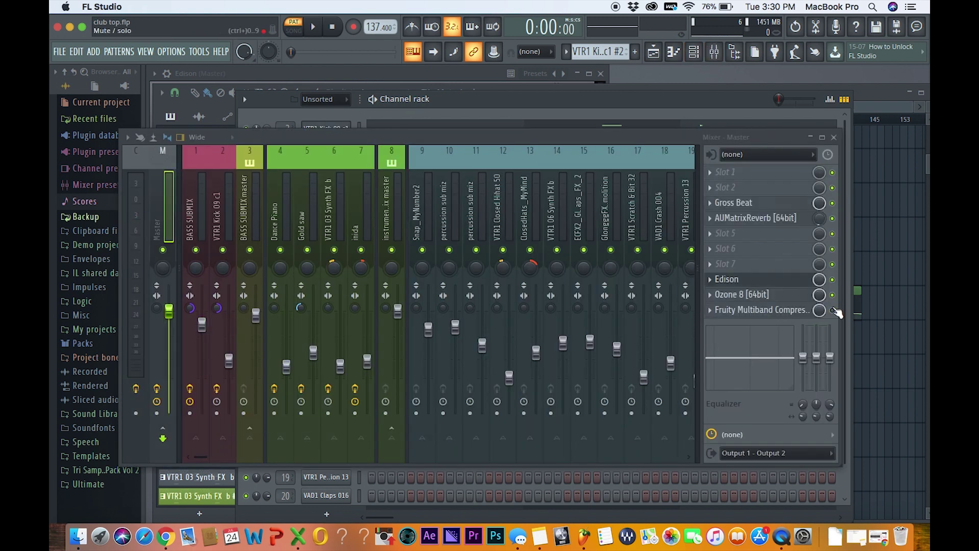
left_click(891, 93)
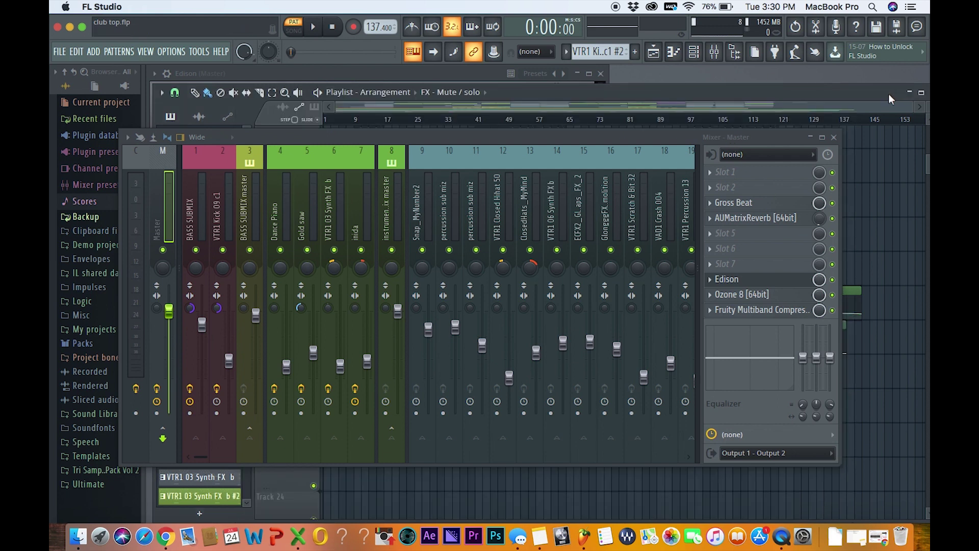
left_click(834, 138)
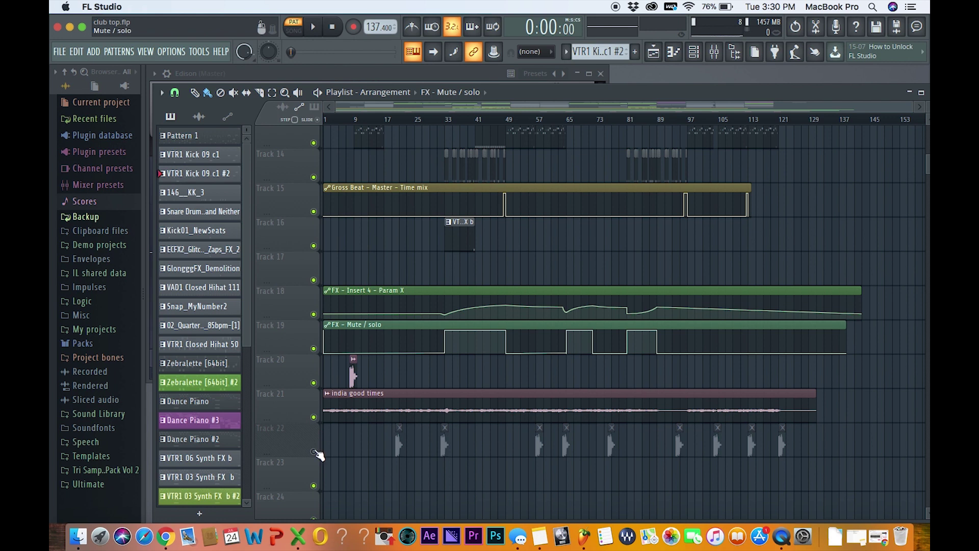
left_click(314, 452)
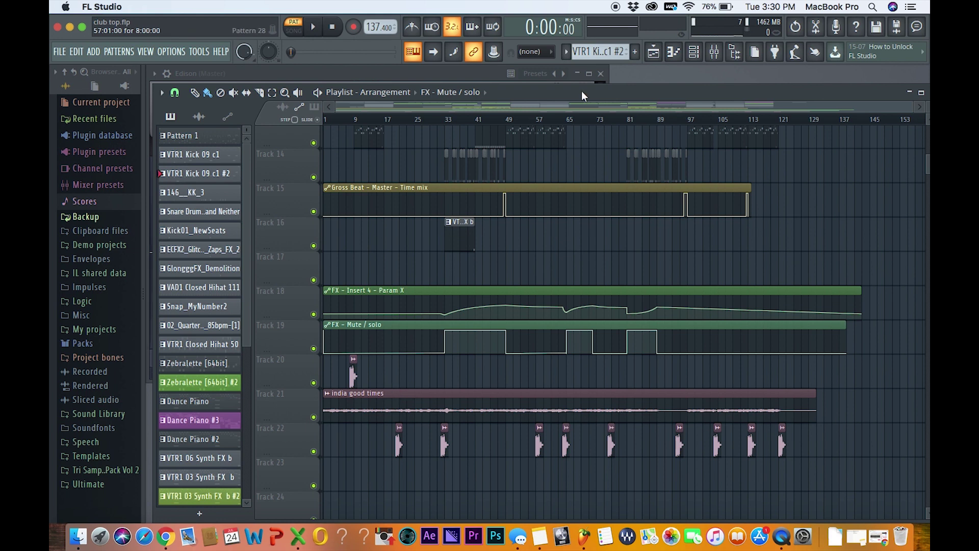
Show the mixer over the playlist and play the song from about bar 17.
left_click(714, 52)
left_click_drag(458, 145, 636, 160)
left_click(387, 119)
key("space")
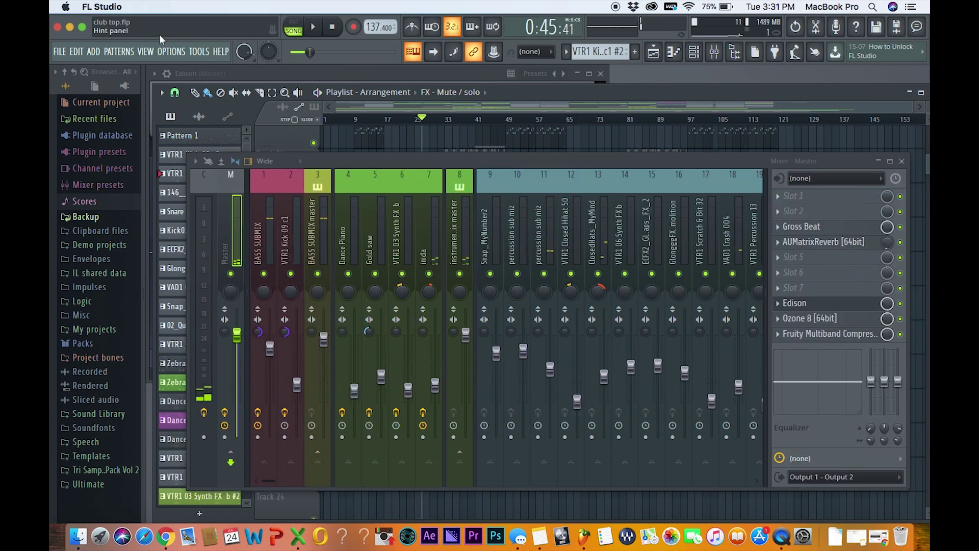
Set up an MP3 export named "club top_tagged_ni" in the club top folder, cancelling without saving.
left_click(59, 51)
mouse_move(115, 158)
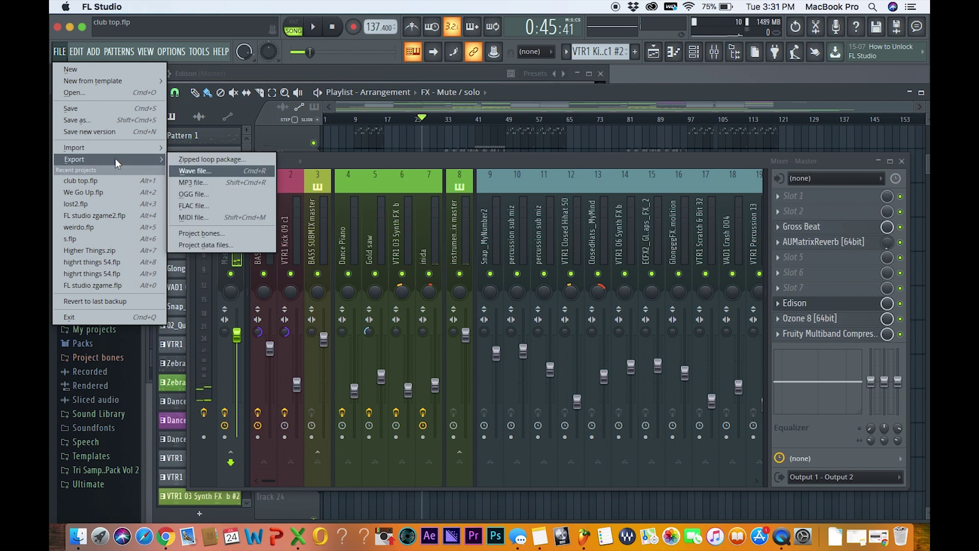
left_click(180, 182)
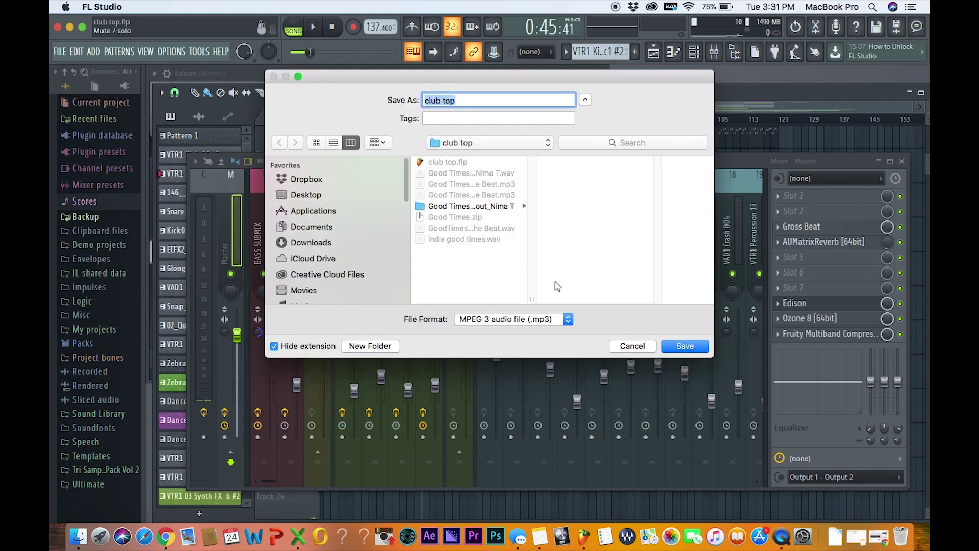
left_click_drag(532, 299, 578, 299)
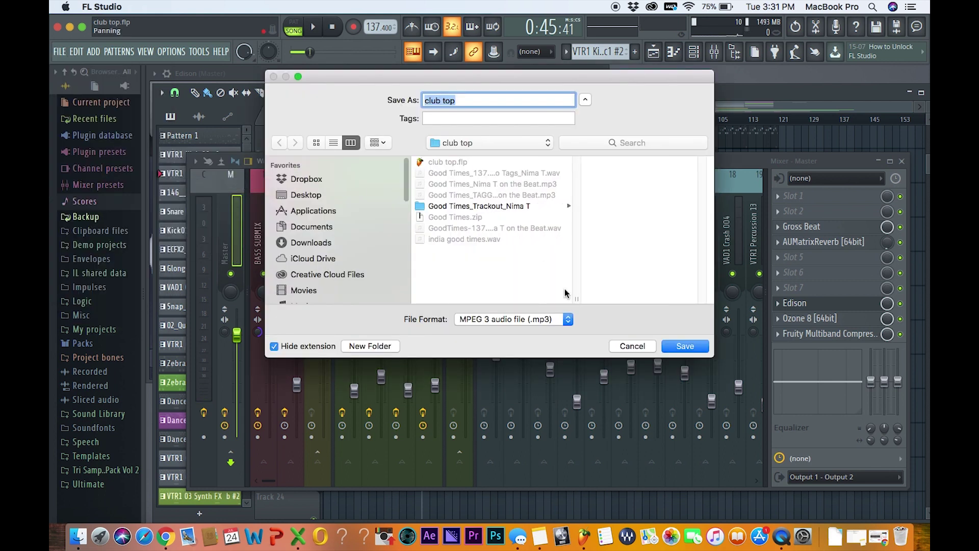
left_click(490, 105)
type("_tagged_ni")
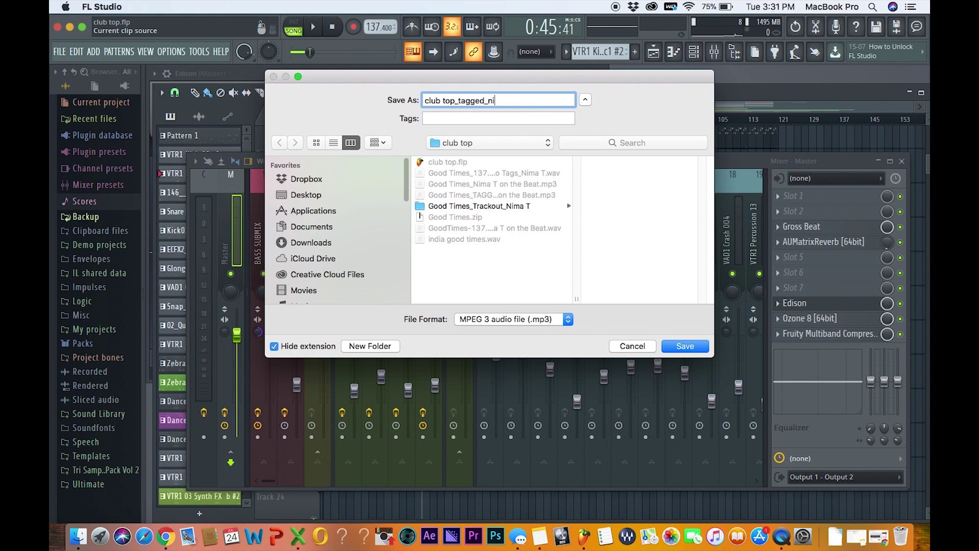
left_click(631, 346)
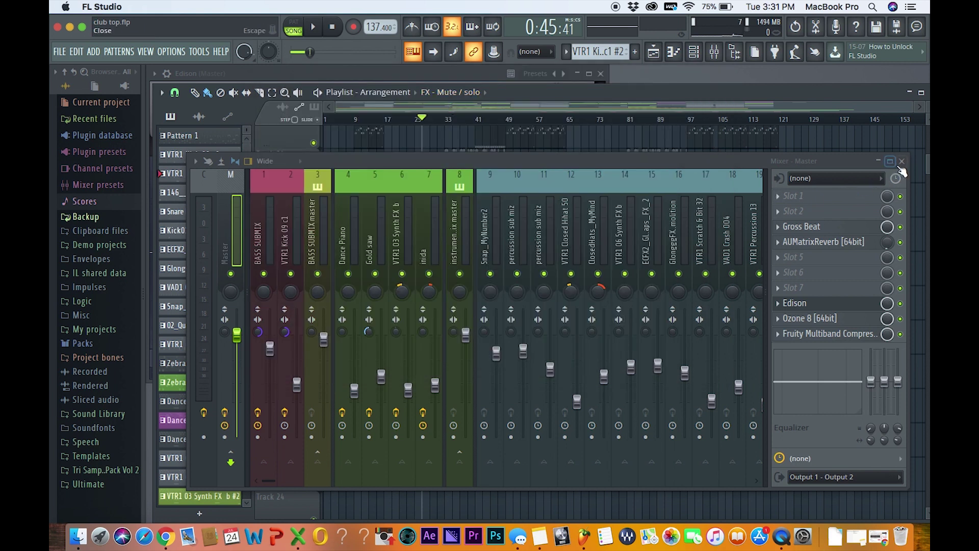
Mute Track 22 in the playlist and start an MP3 file export of the untagged version.
left_click(901, 161)
left_click(314, 451)
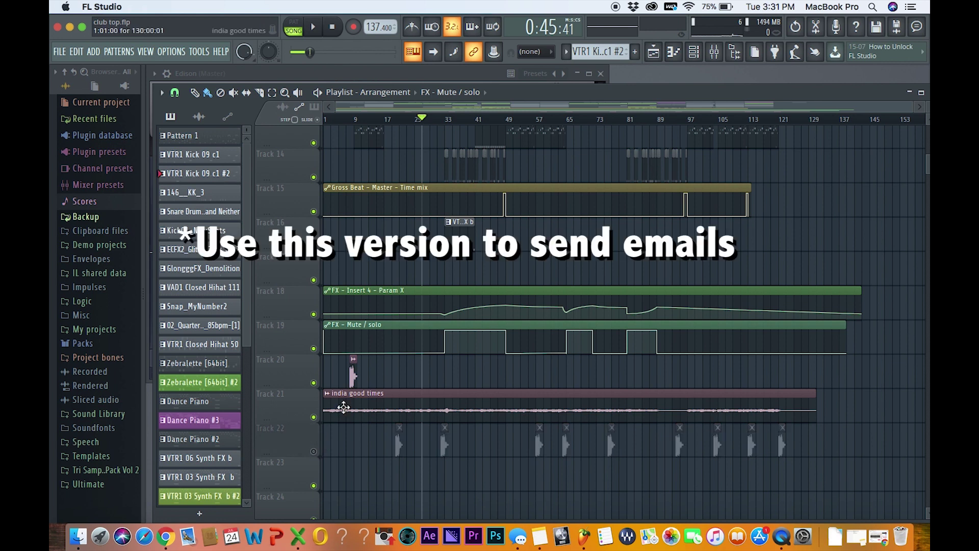
left_click(59, 52)
mouse_move(96, 160)
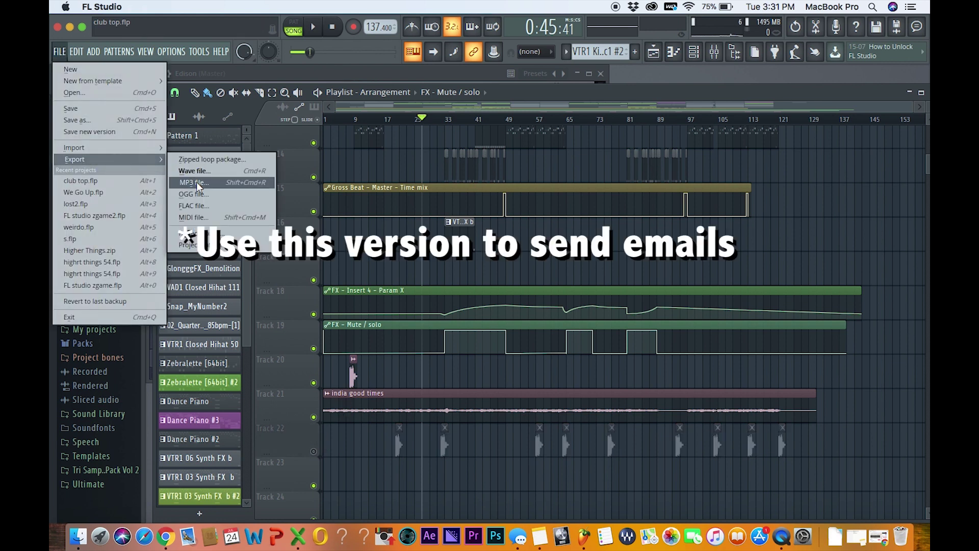
left_click(197, 182)
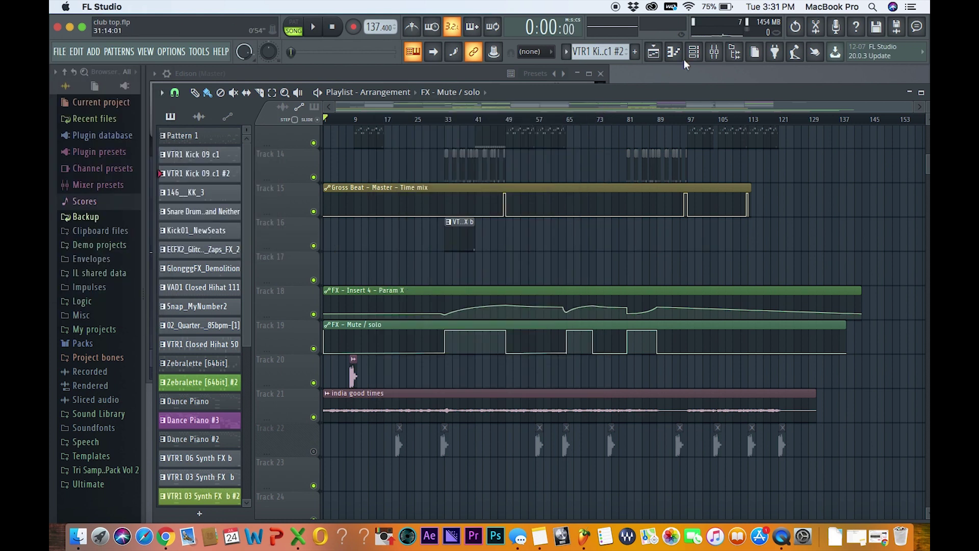
Show the mixer and bring up the zipped loop package export, cancelling without saving.
left_click(714, 51)
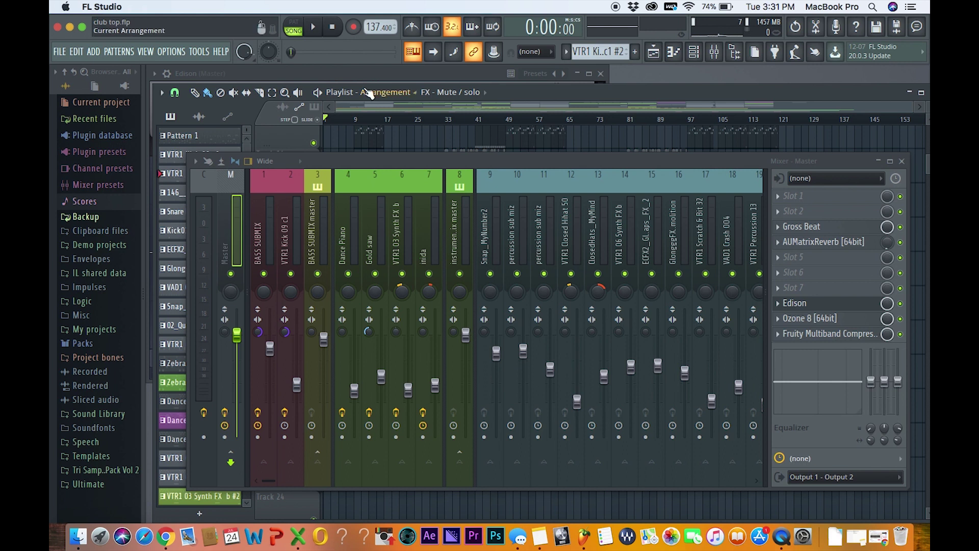
left_click(59, 52)
mouse_move(104, 160)
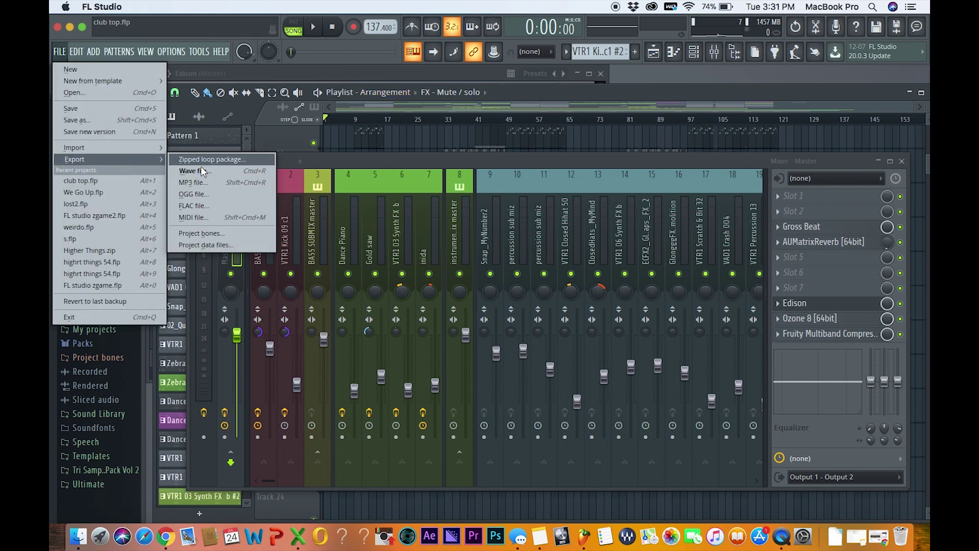
left_click(209, 161)
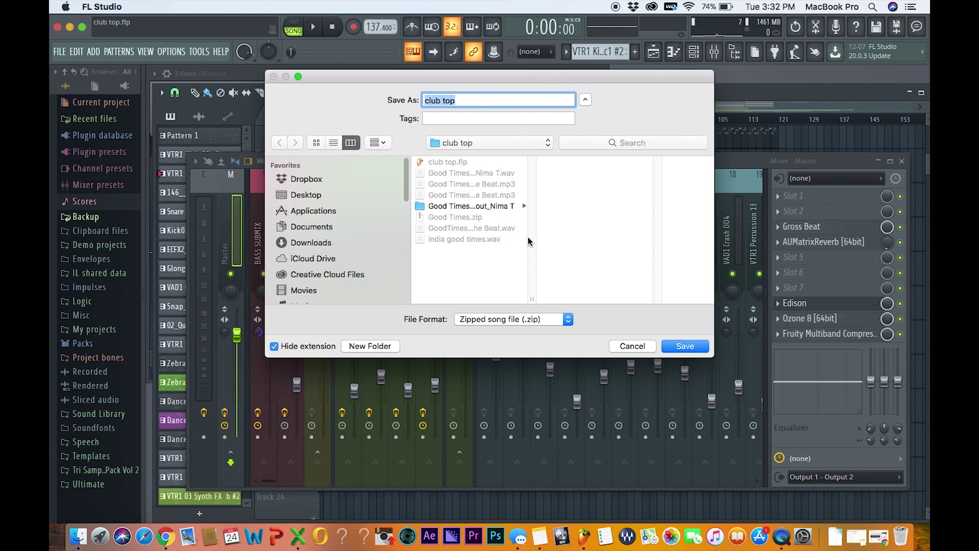
left_click(644, 347)
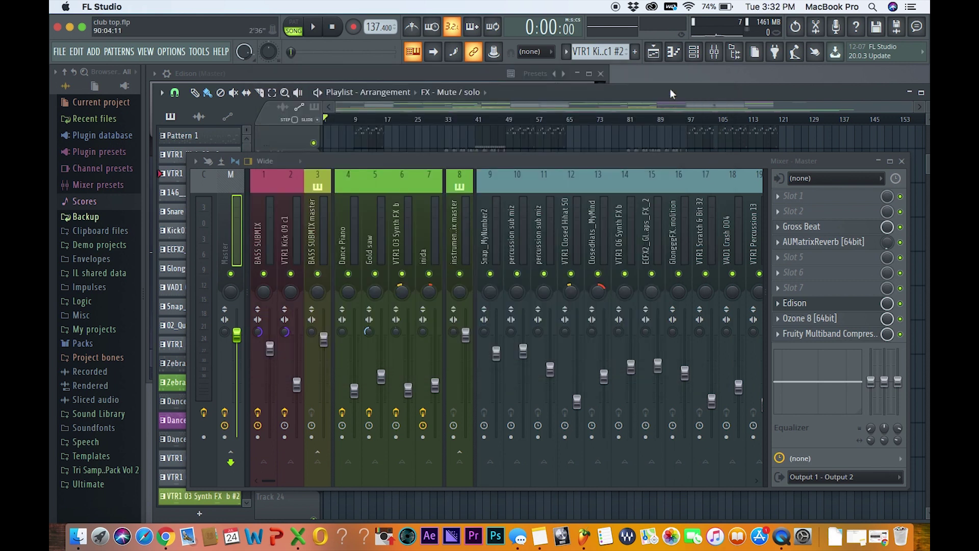
Replace the mixer with the channel rack and select the 02_Quarter channel routed to mixer track 22.
left_click(713, 52)
left_click(693, 51)
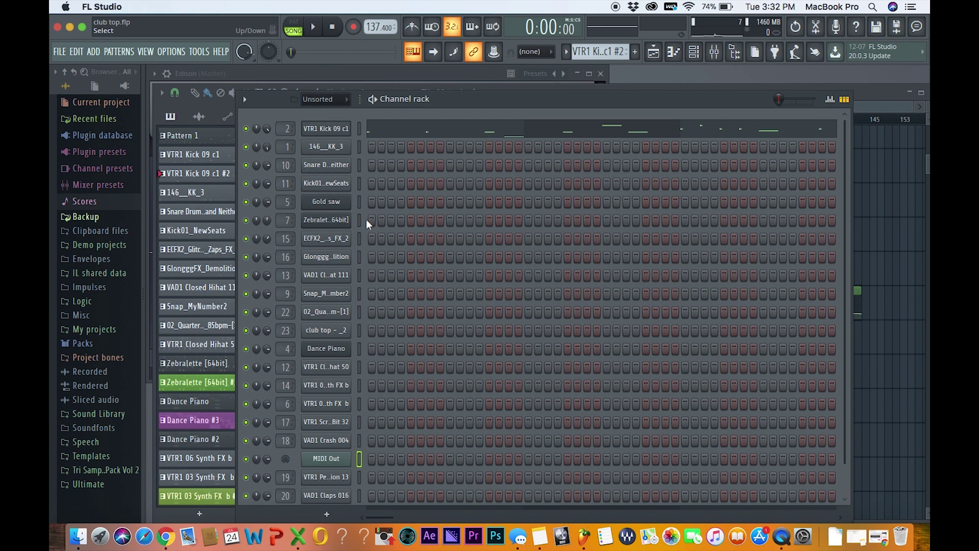
left_click(359, 312)
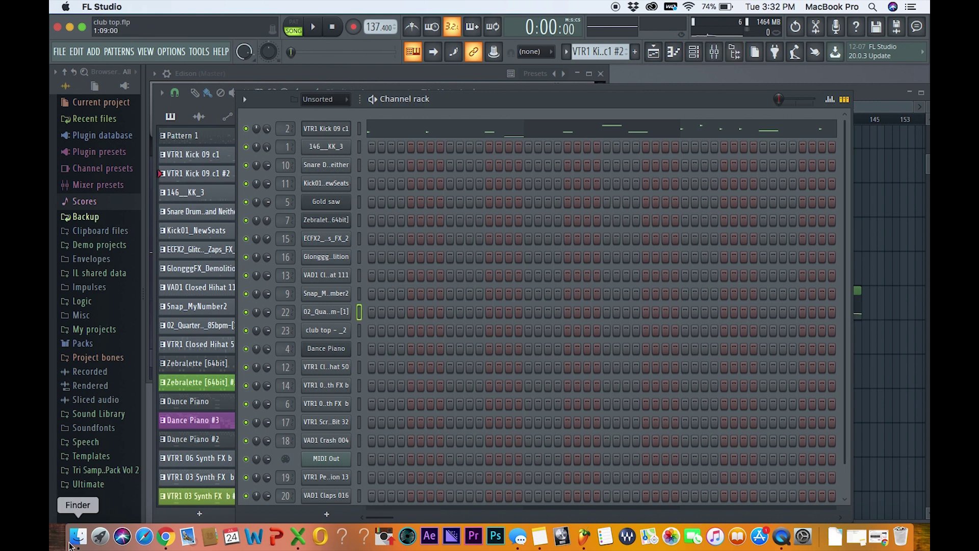
Switch to Finder and examine the tagged and untagged WAV and MP3 exports in the club top folder.
left_click(78, 536)
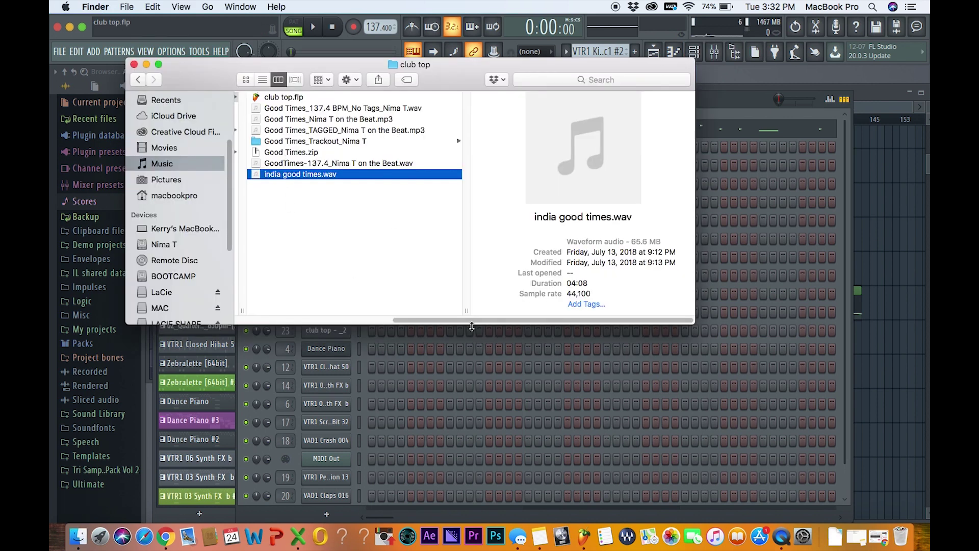
left_click_drag(466, 311, 541, 311)
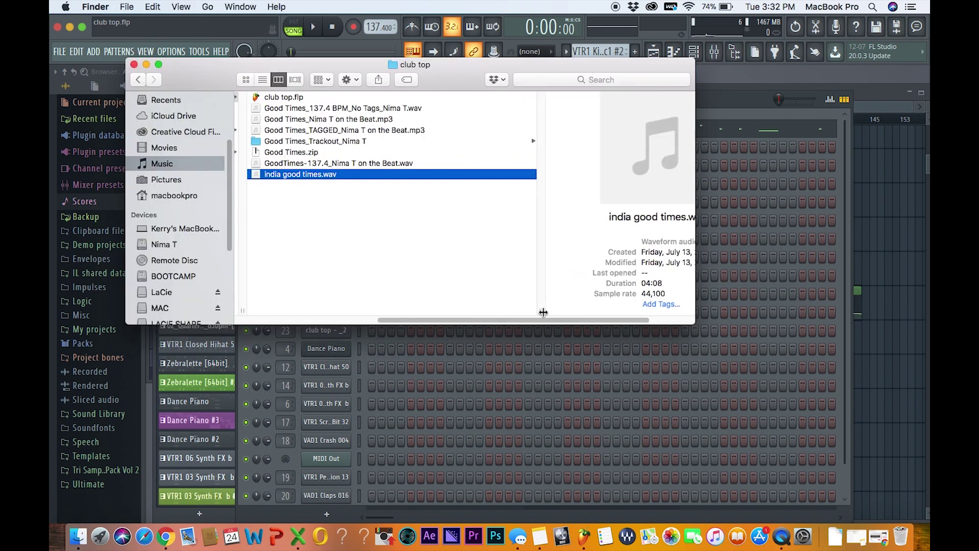
left_click(279, 99)
left_click(291, 108)
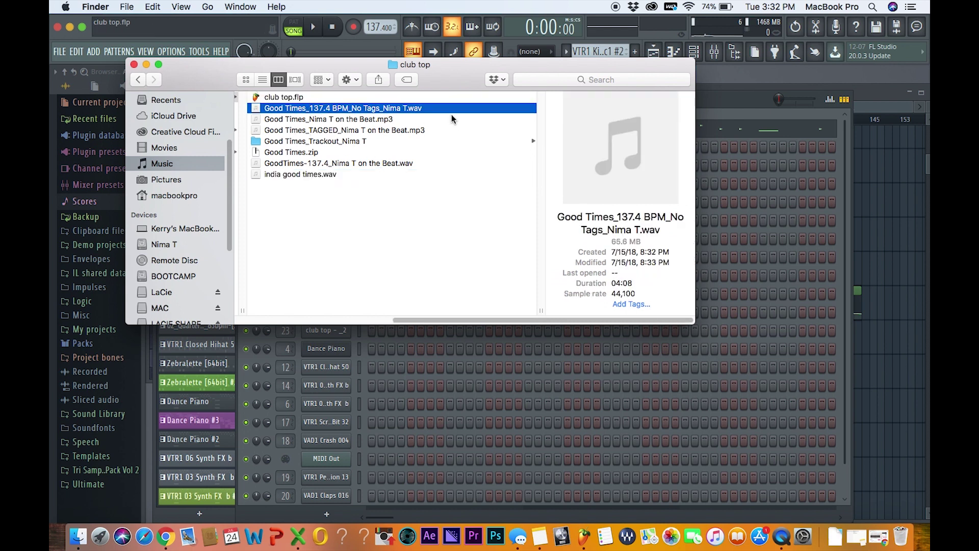
left_click(279, 119)
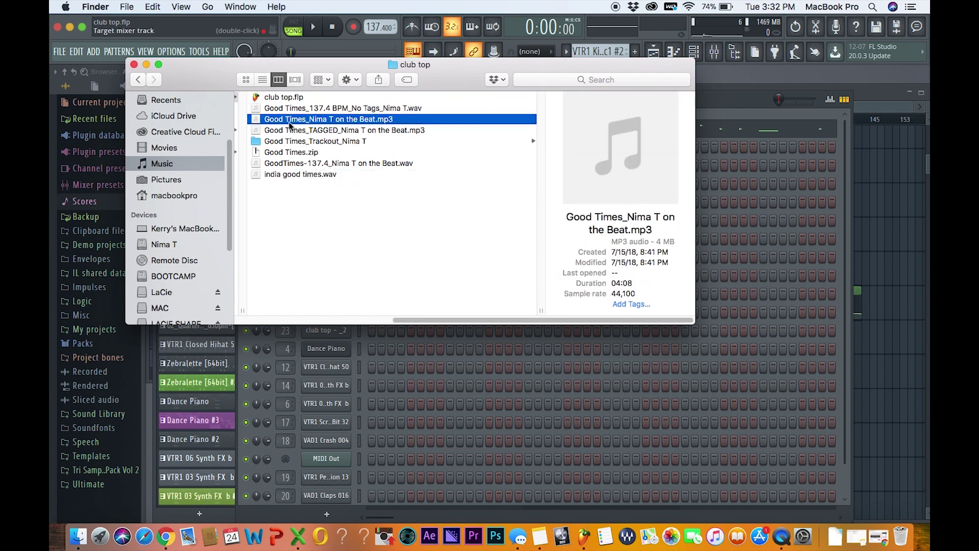
left_click(378, 129)
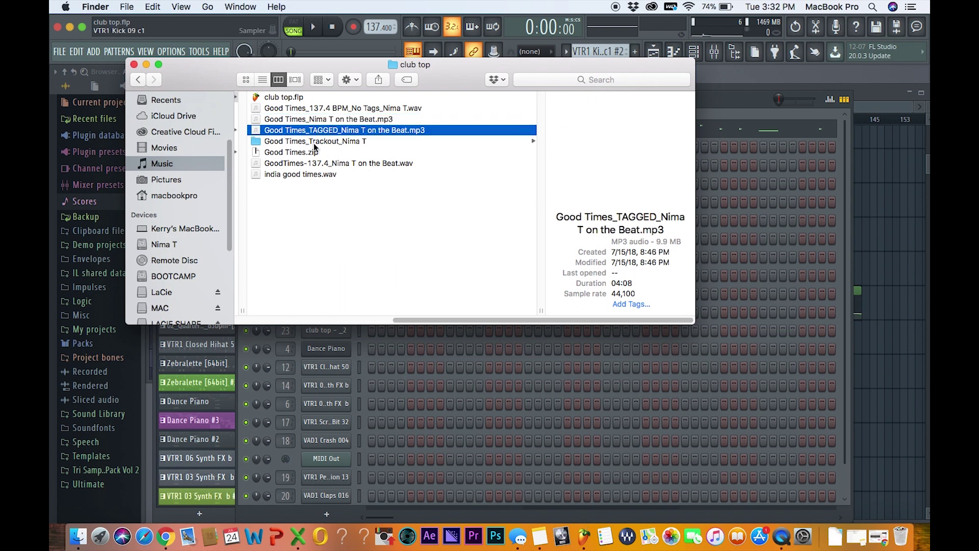
left_click(326, 164)
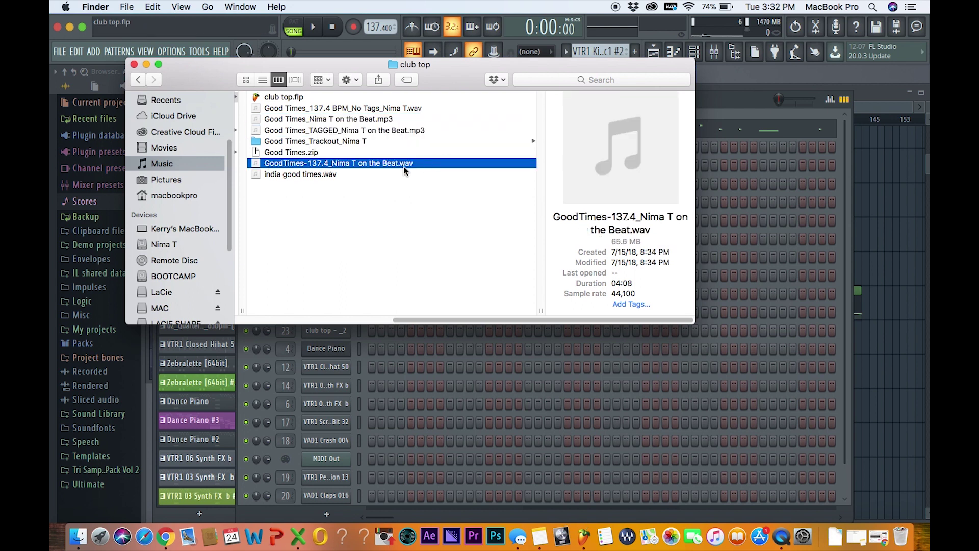
Look through the individual track files inside the Good Times trackout folder.
left_click(327, 142)
scroll(533, 177, "down", 2)
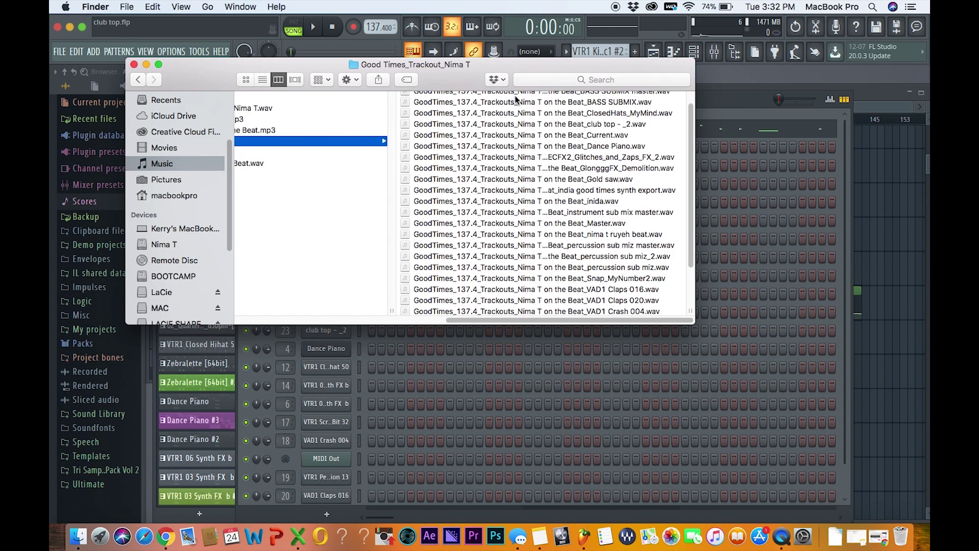
scroll(534, 172, "down", 5)
scroll(467, 179, "left", 5)
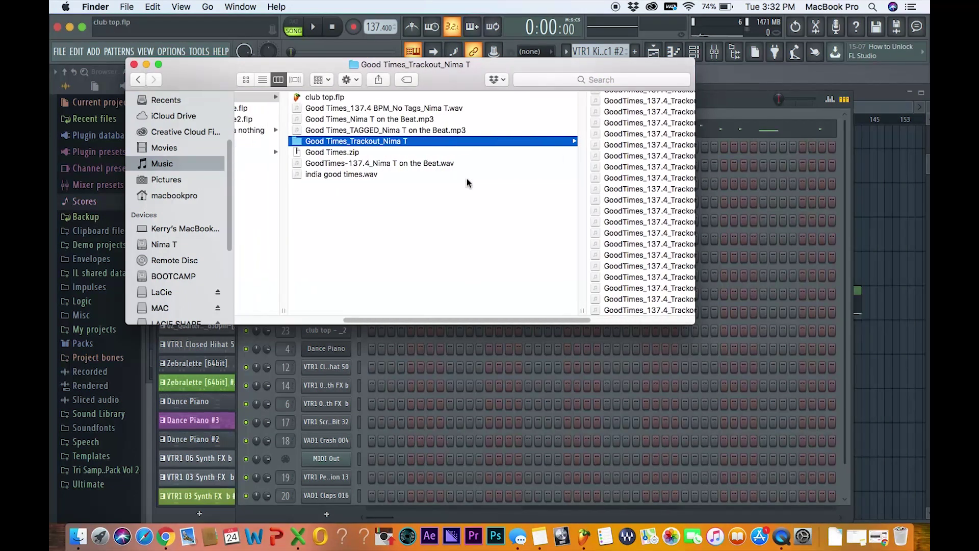
Check india good times.wav and the trackout folder's files again, and switch back to FL Studio.
left_click(325, 176)
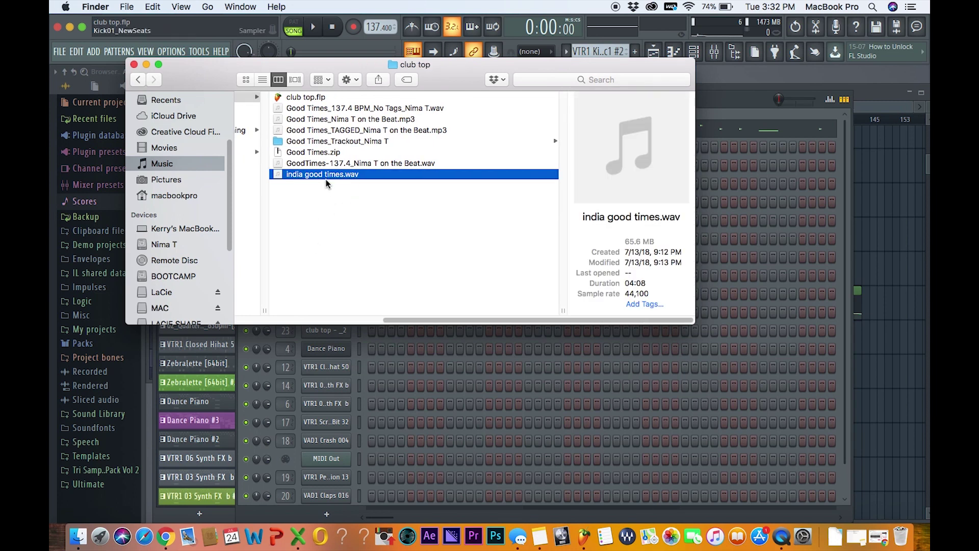
mouse_move(315, 172)
left_mouse_down()
mouse_move(317, 144)
mouse_move(316, 171)
left_mouse_up()
left_click(320, 142)
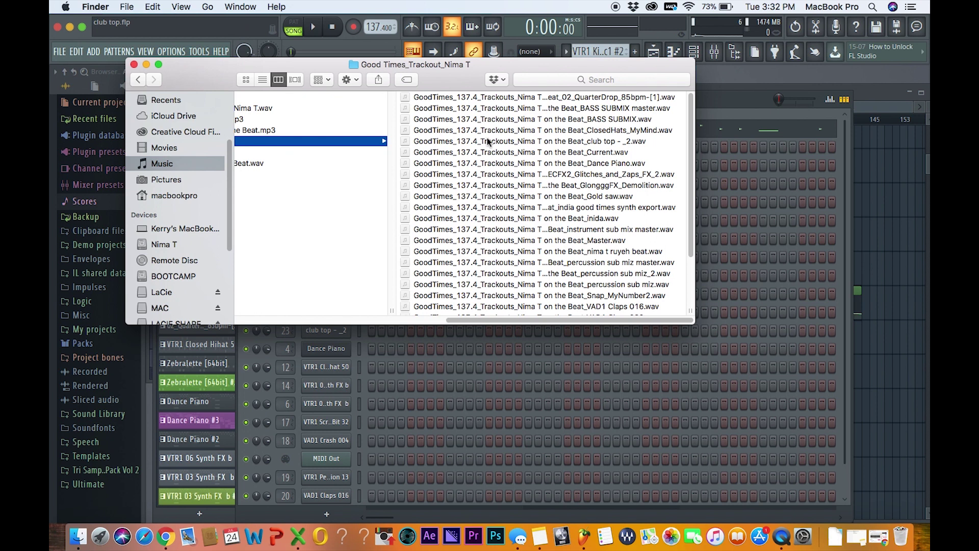
scroll(488, 141, "down", 1)
scroll(534, 182, "left", 5)
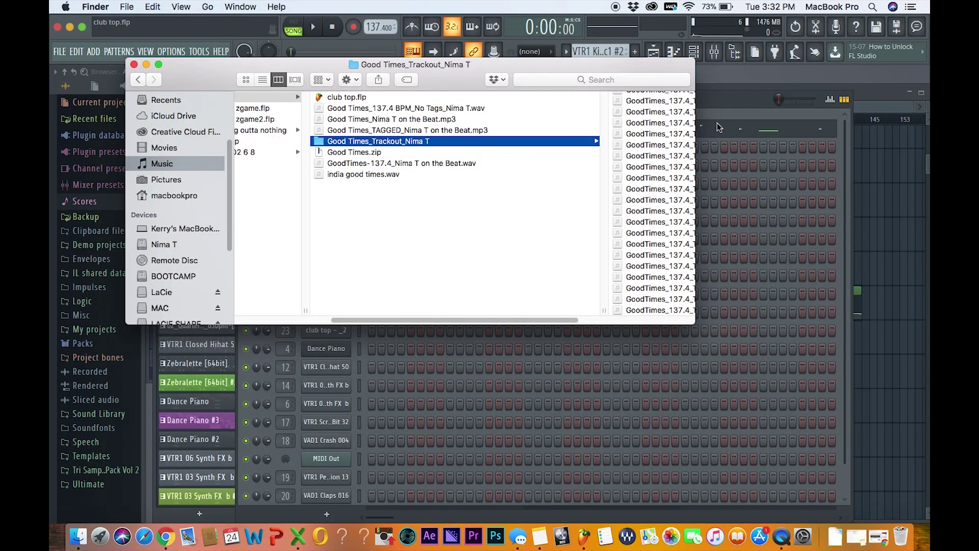
left_click(722, 100)
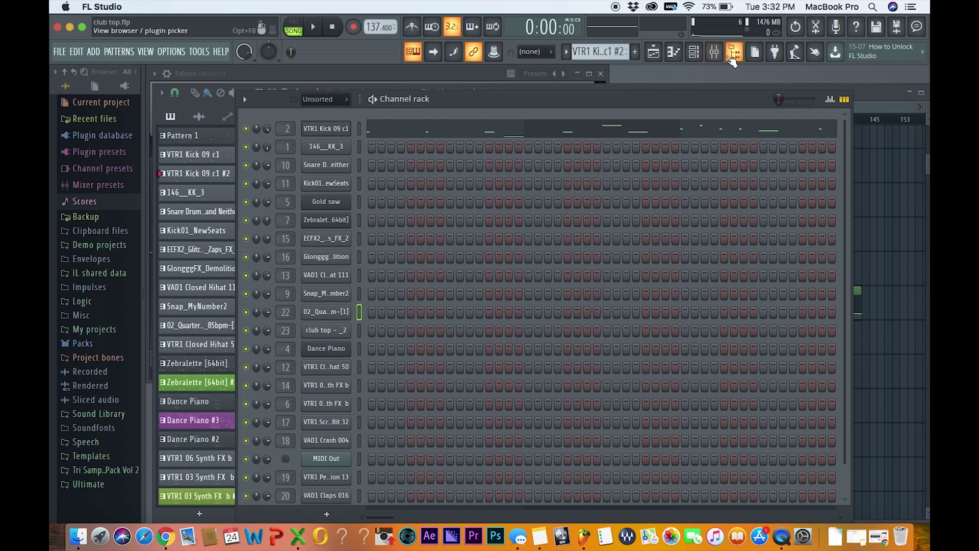
Return to Finder and enlarge its window to review the full trackout list and the club top folder.
left_click(77, 536)
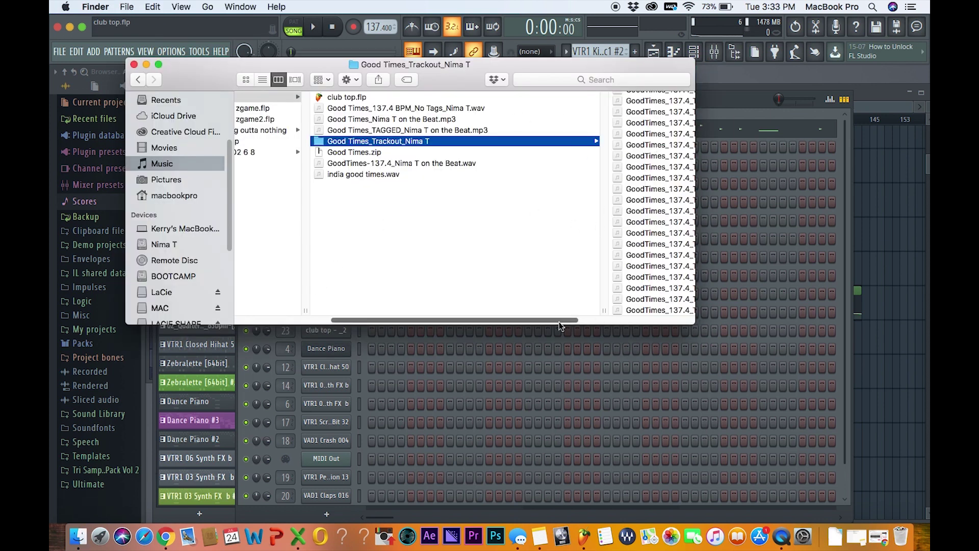
scroll(559, 323, "right", 5)
left_click_drag(694, 324, 777, 436)
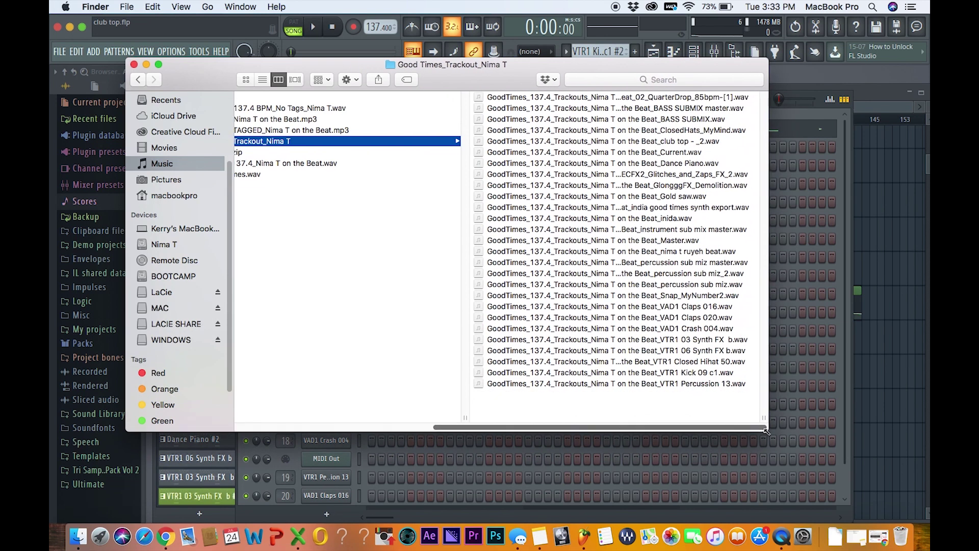
left_click_drag(473, 433, 290, 424)
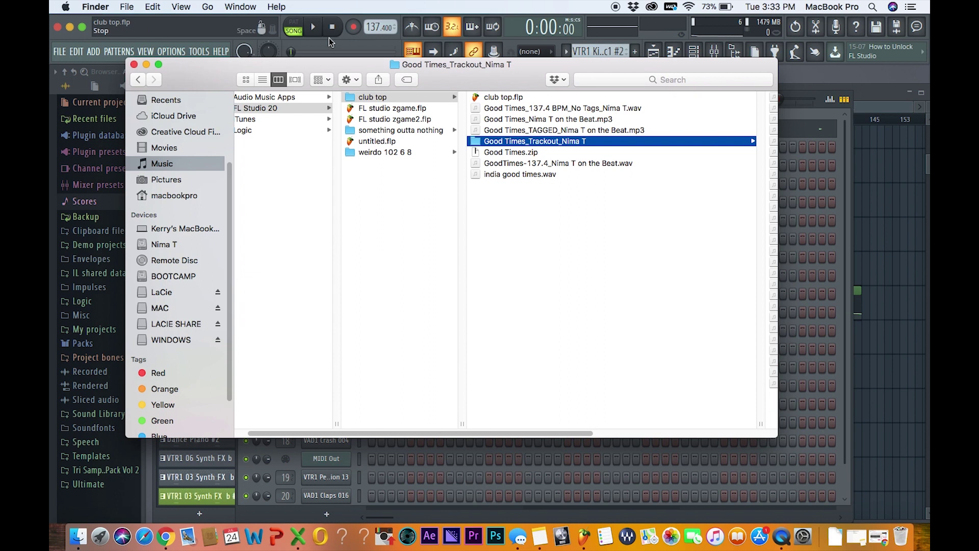